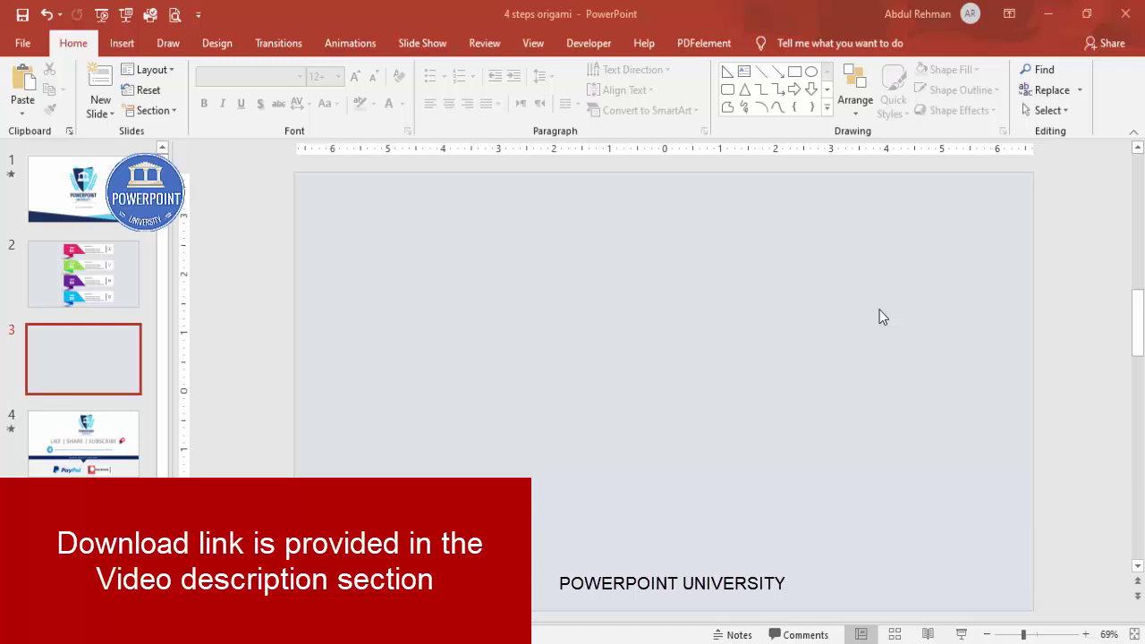
# Draw a 1" by 1.74" blue rectangle at slide 3's top-left and set it to No Outline.
pyautogui.click(121, 43)
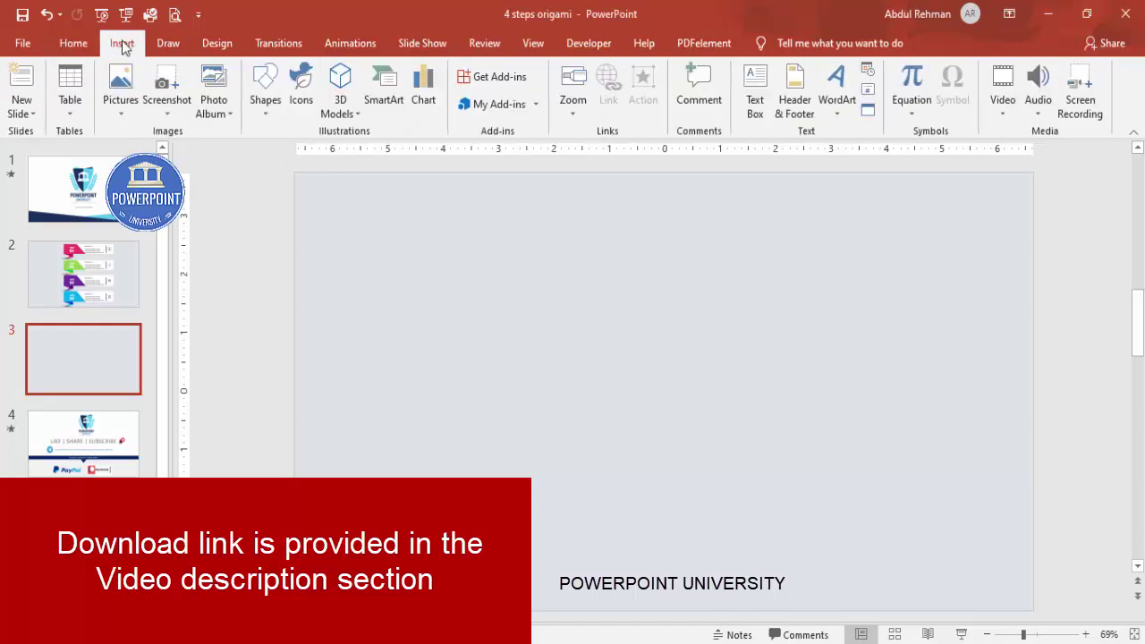
pyautogui.click(268, 99)
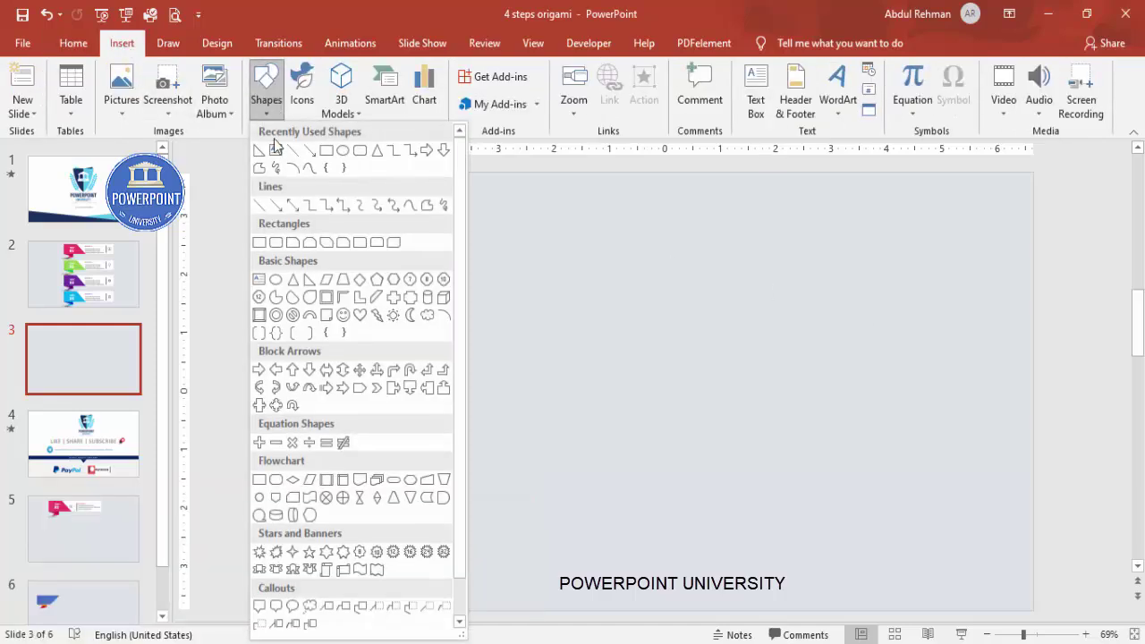
pyautogui.click(260, 243)
pyautogui.moveTo(375, 254); pyautogui.dragTo(470, 310)
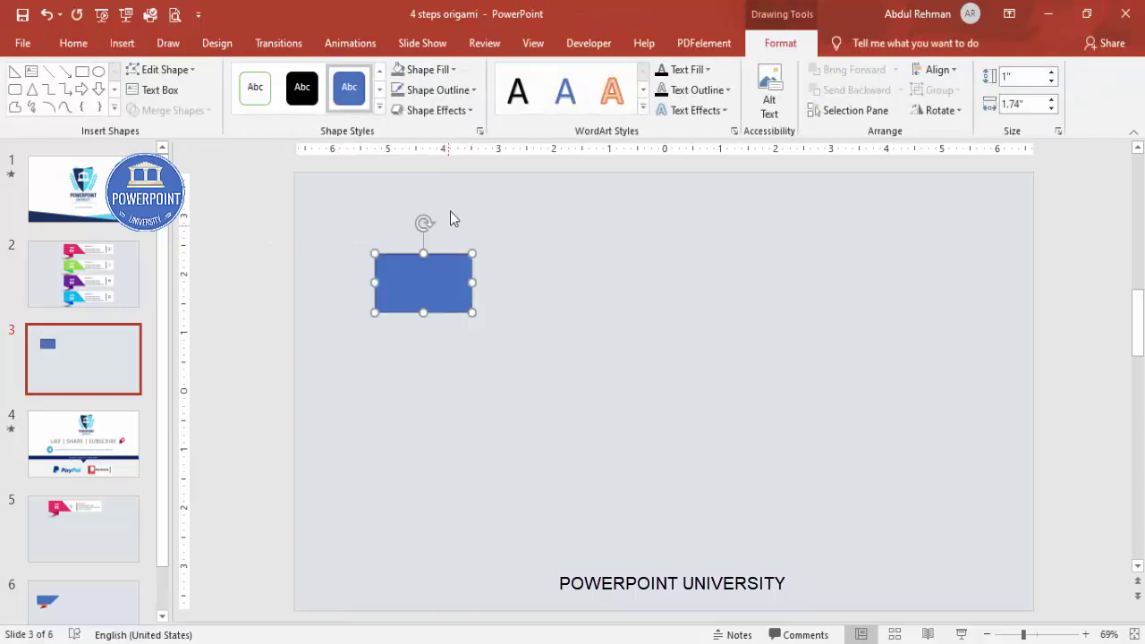
pyautogui.click(472, 91)
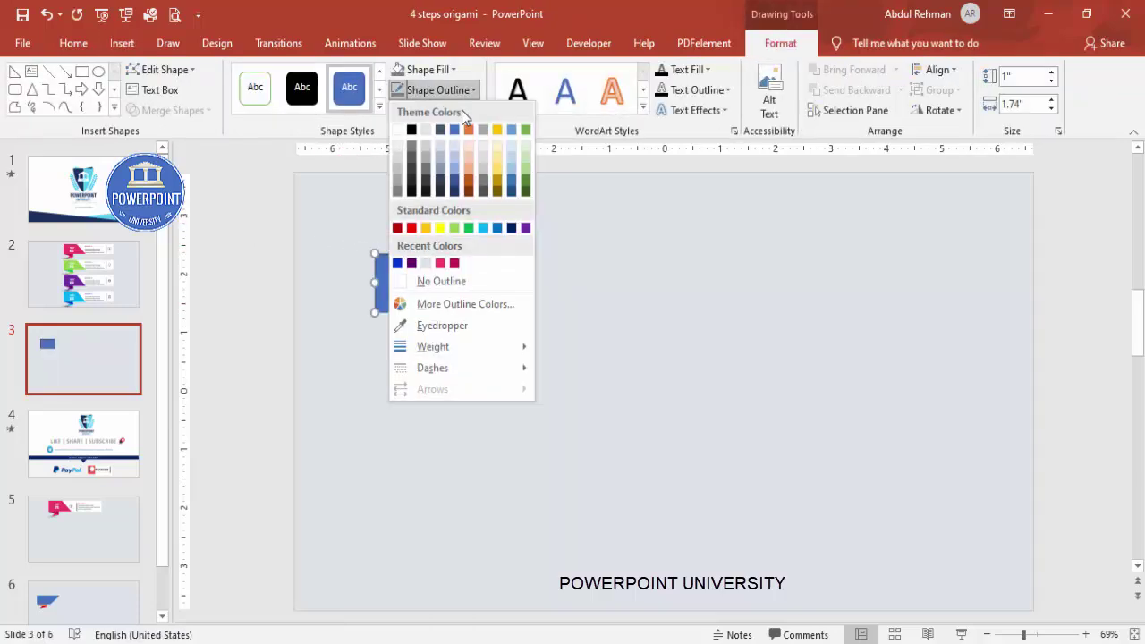
pyautogui.click(450, 286)
pyautogui.click(122, 43)
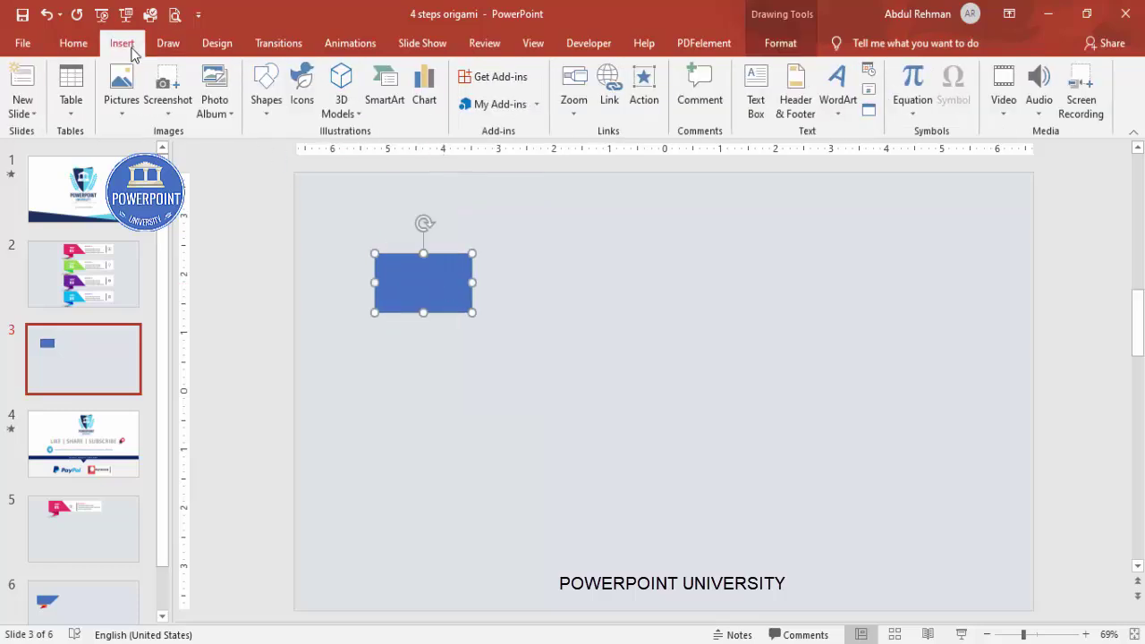
# Draw a right triangle against the rectangle's right end, narrow it to 0.94", and remove its outline.
pyautogui.click(262, 117)
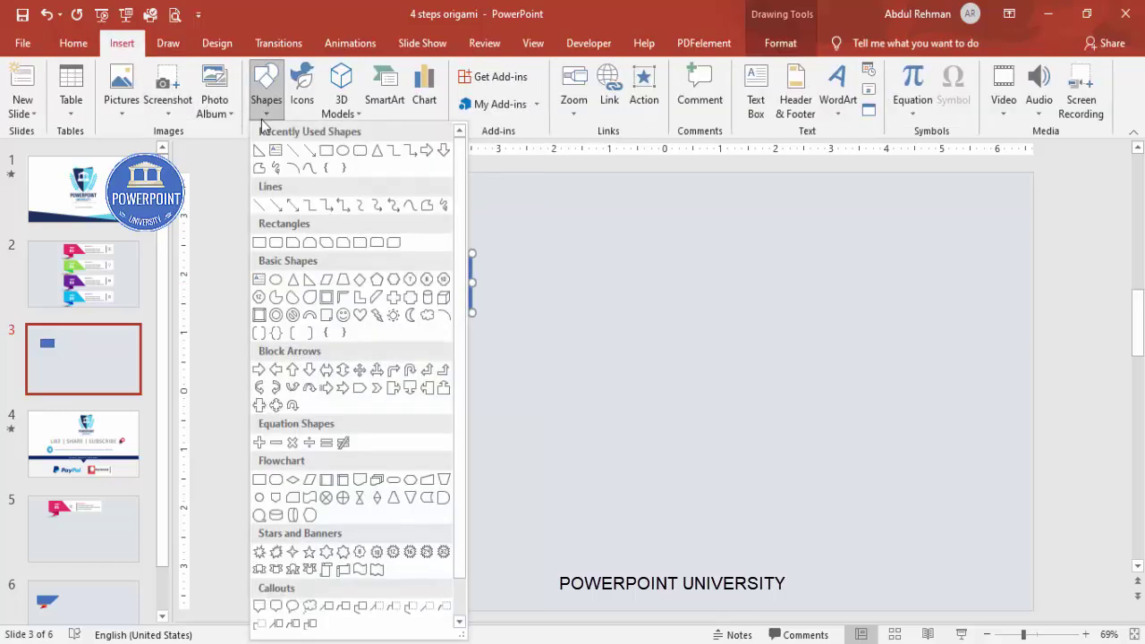
pyautogui.click(309, 282)
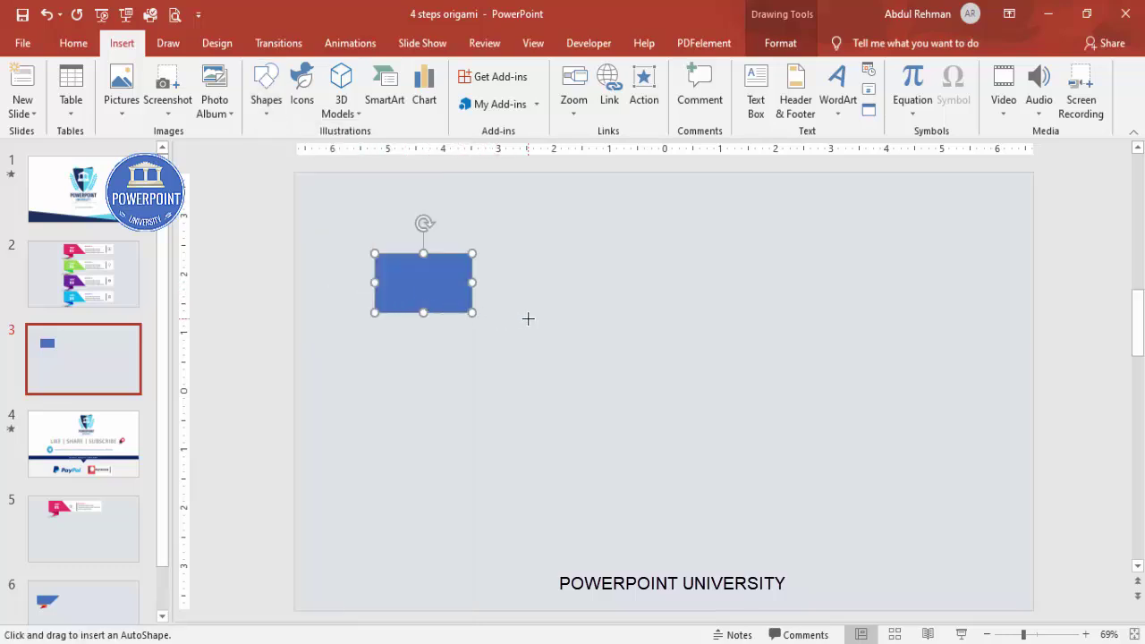
pyautogui.moveTo(535, 317); pyautogui.dragTo(471, 254)
pyautogui.moveTo(533, 282); pyautogui.dragTo(524, 282)
pyautogui.click(495, 314)
pyautogui.click(501, 300)
pyautogui.click(438, 90)
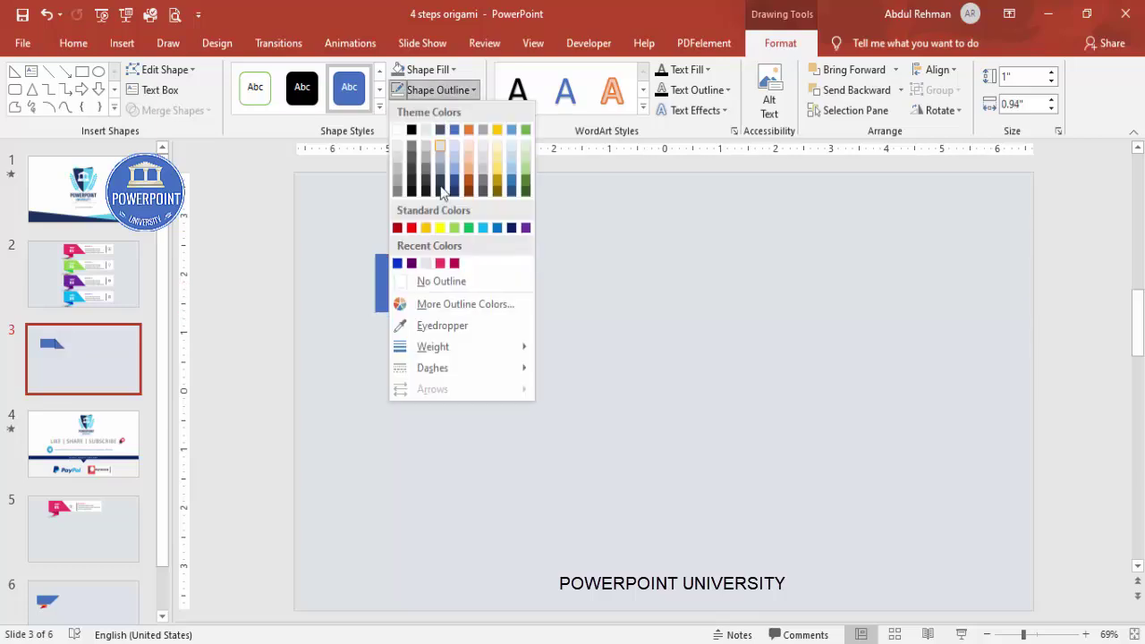
pyautogui.click(447, 282)
pyautogui.click(430, 377)
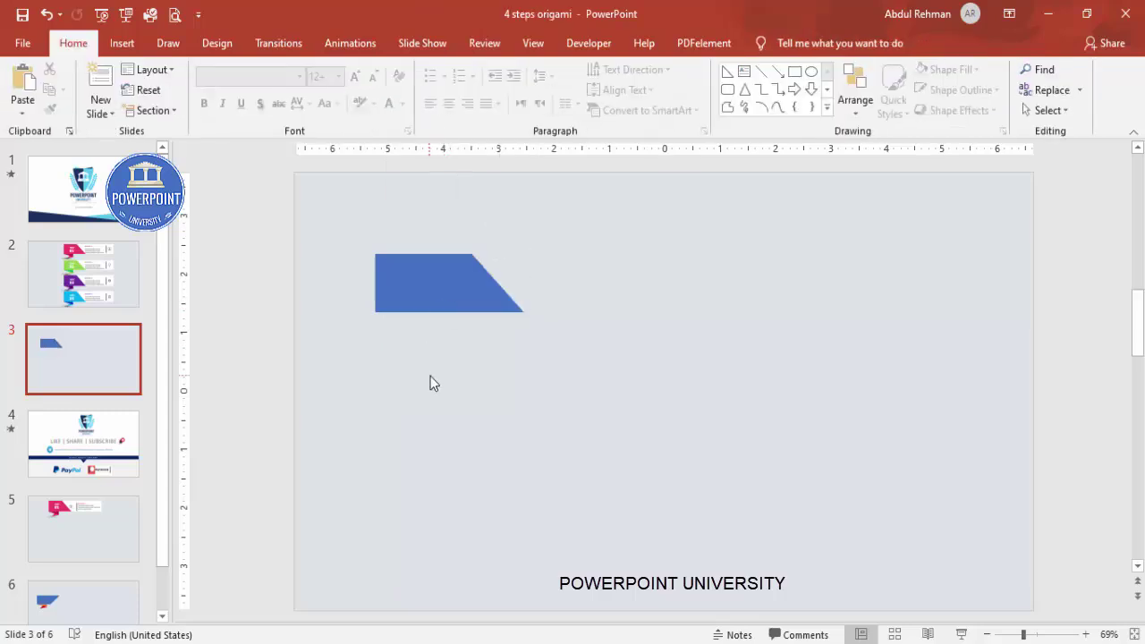
pyautogui.click(1050, 636)
pyautogui.moveTo(429, 616); pyautogui.dragTo(365, 615)
pyautogui.scroll(3, 346, 468)
pyautogui.scroll(1, 394, 388)
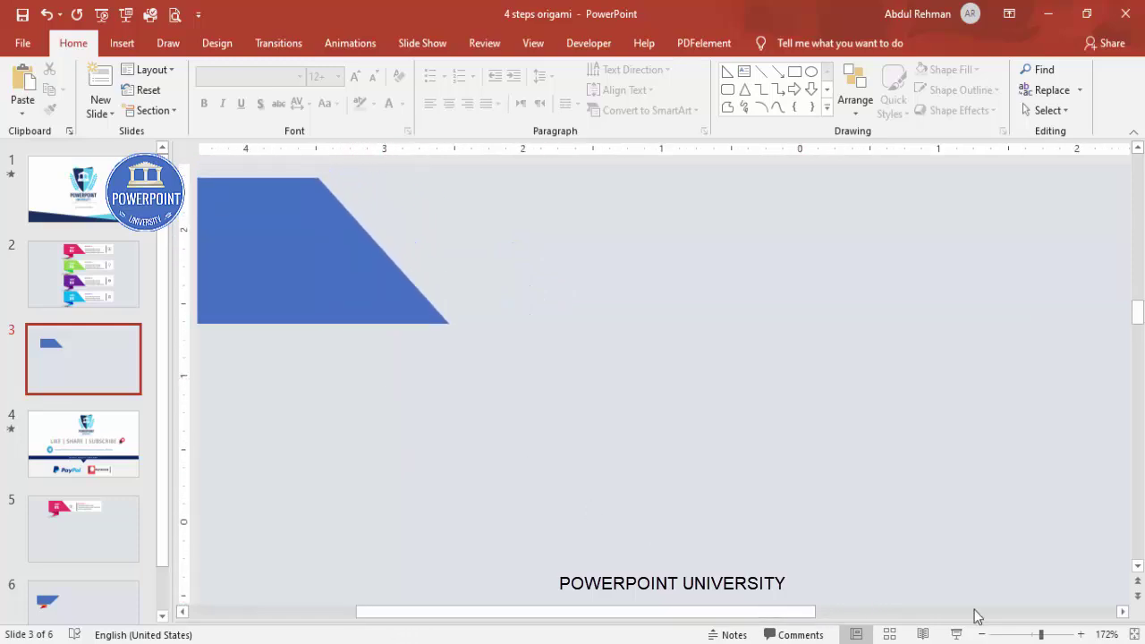
pyautogui.moveTo(490, 617); pyautogui.dragTo(426, 634)
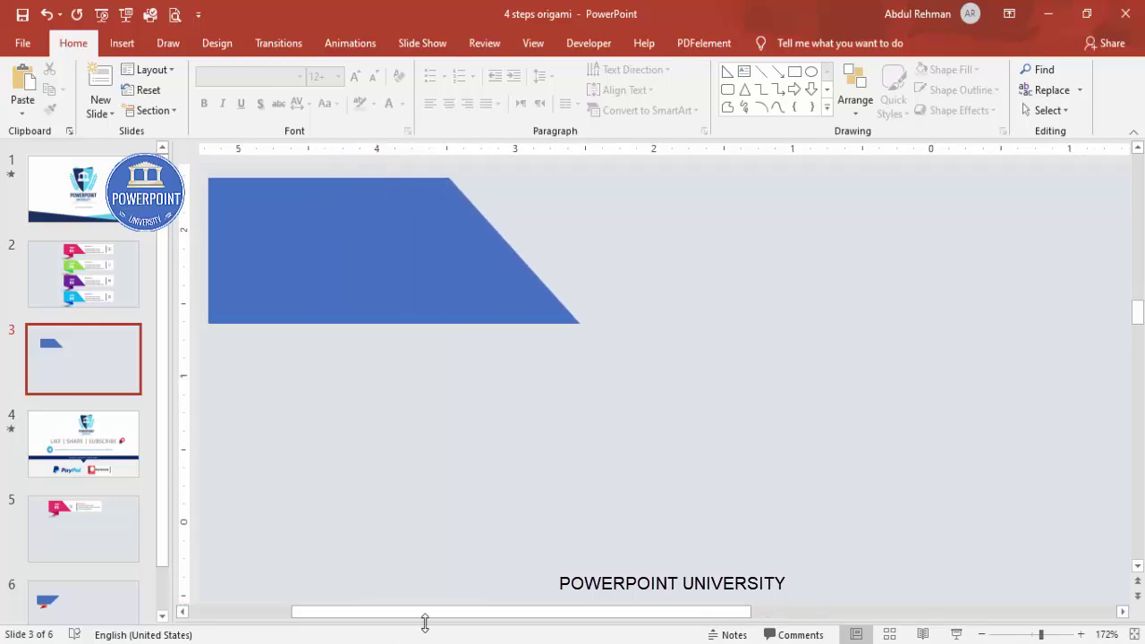
pyautogui.click(466, 265)
pyautogui.moveTo(515, 177)
pyautogui.mouseDown()
pyautogui.moveTo(516, 158)
pyautogui.moveTo(506, 189)
pyautogui.mouseUp()
pyautogui.hotkey('ctrl', 'z')
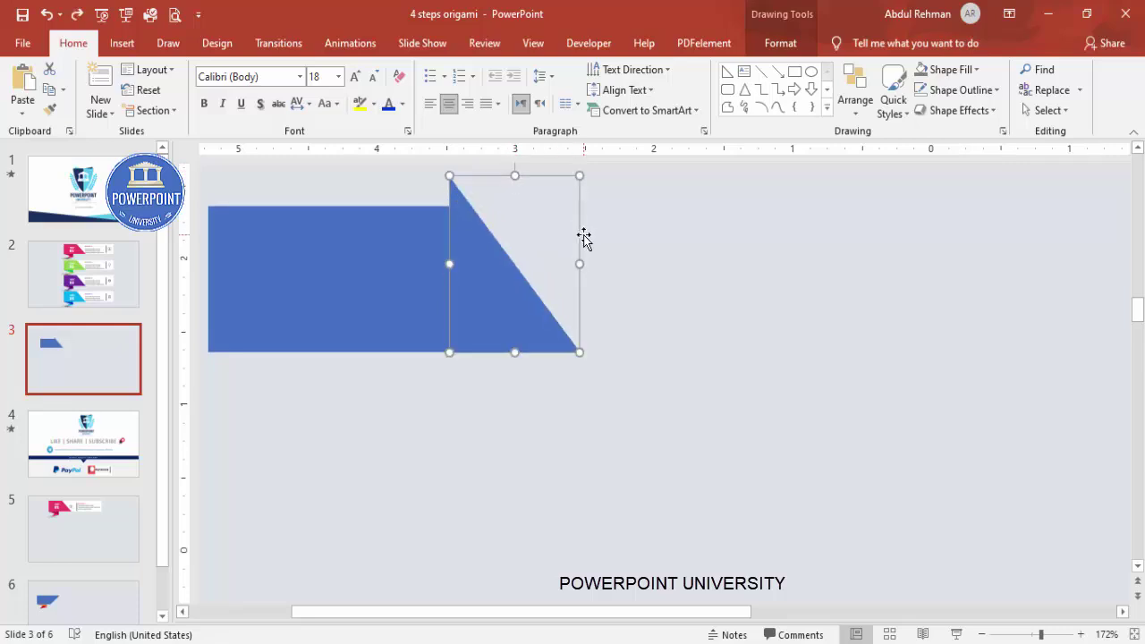
pyautogui.hotkey('ctrl', 'z')
pyautogui.click(529, 243)
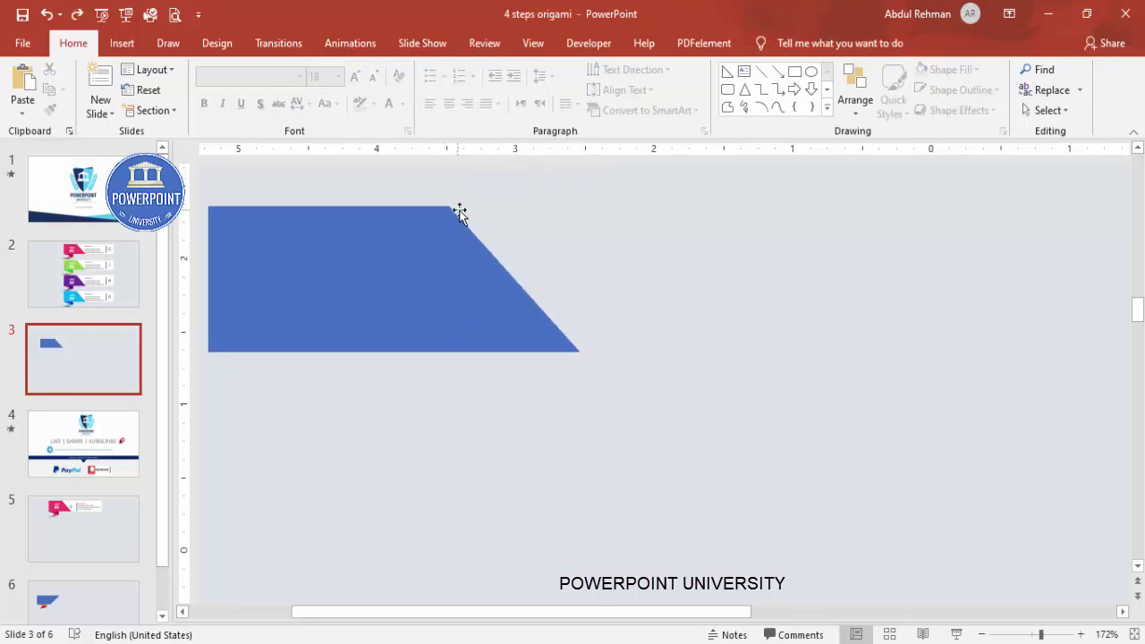
pyautogui.click(1134, 634)
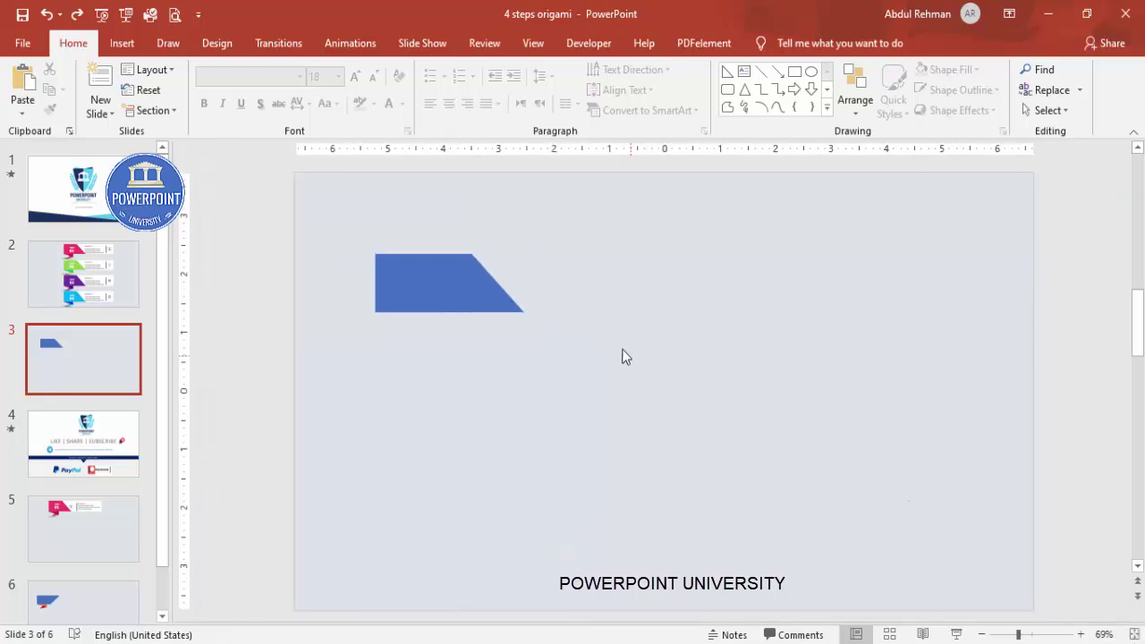
# Draw a long 6.3" rectangle across the blue shape with no outline.
pyautogui.click(122, 43)
pyautogui.click(263, 115)
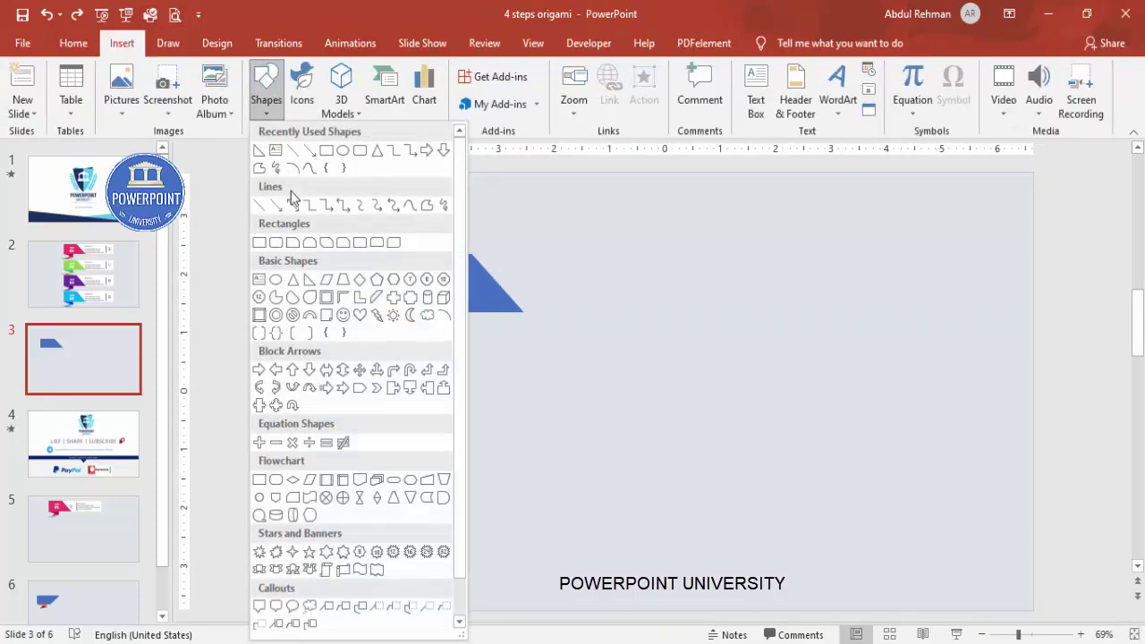
pyautogui.click(259, 243)
pyautogui.moveTo(375, 253)
pyautogui.mouseDown()
pyautogui.moveTo(581, 298)
pyautogui.moveTo(724, 313)
pyautogui.mouseUp()
pyautogui.click(462, 91)
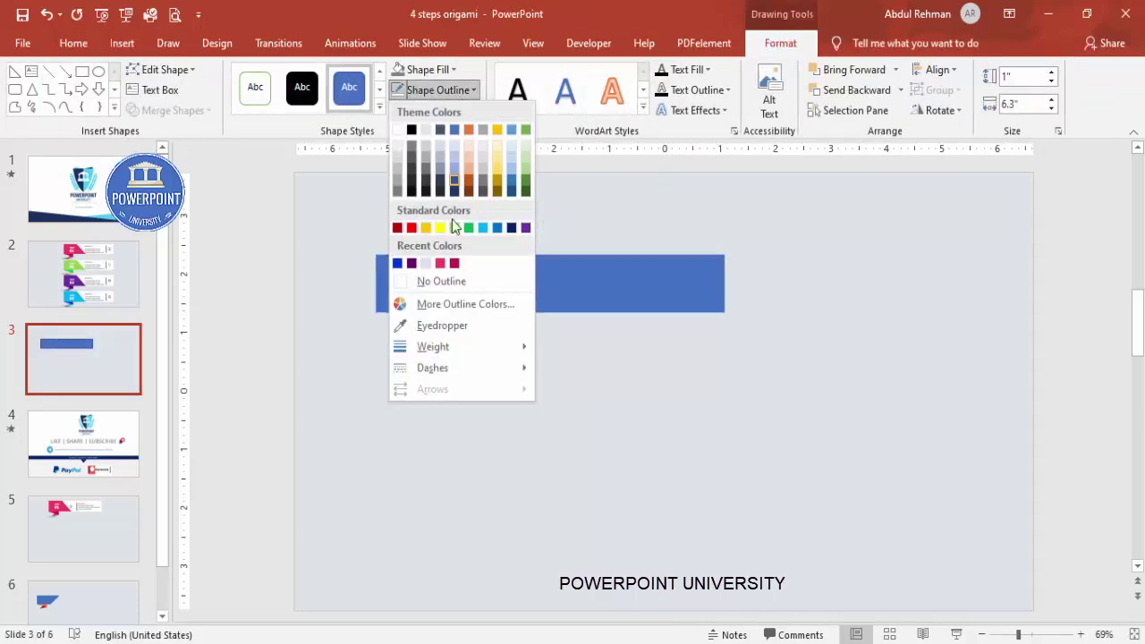
pyautogui.click(449, 281)
# Fill the long bar white and send it to the back behind the blue piece.
pyautogui.click(436, 79)
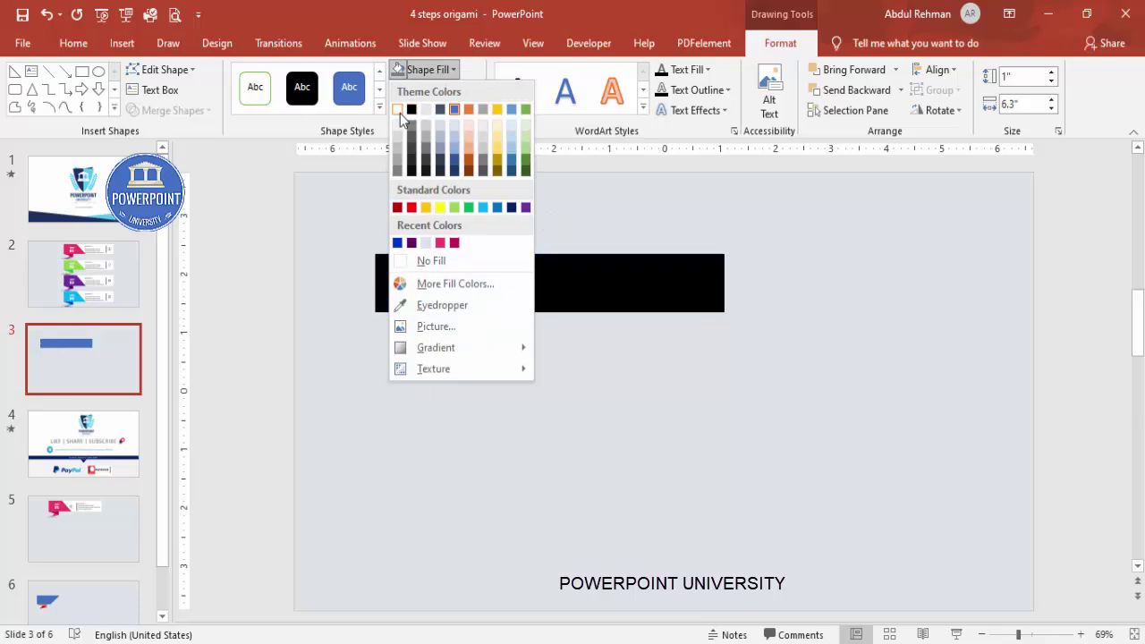
pyautogui.click(398, 113)
pyautogui.click(905, 89)
pyautogui.click(881, 133)
pyautogui.click(874, 226)
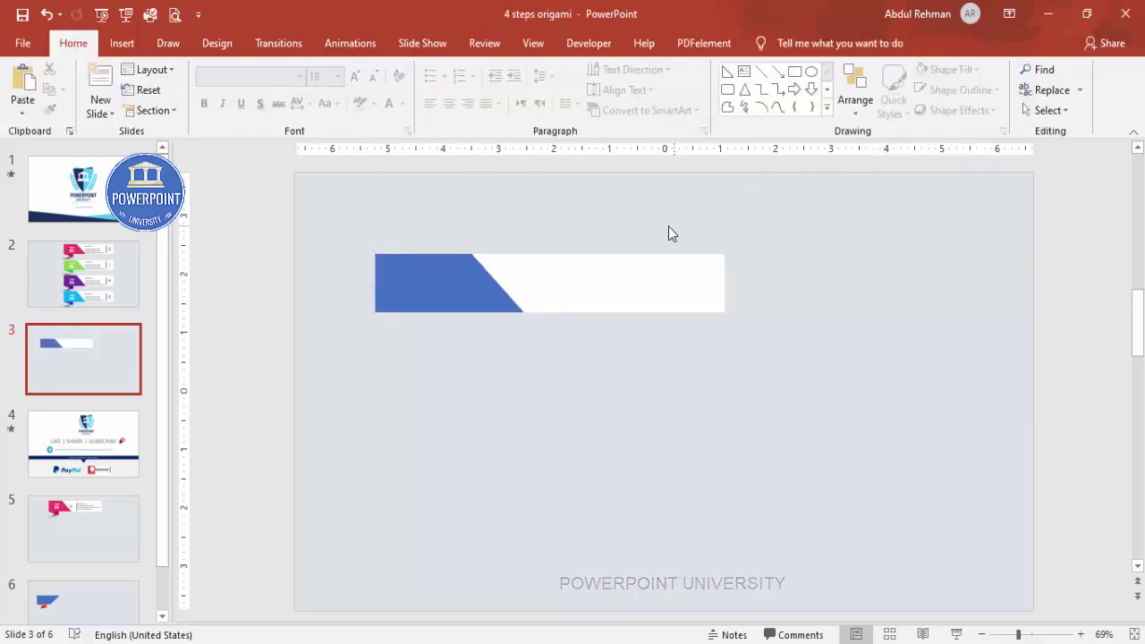
pyautogui.click(121, 43)
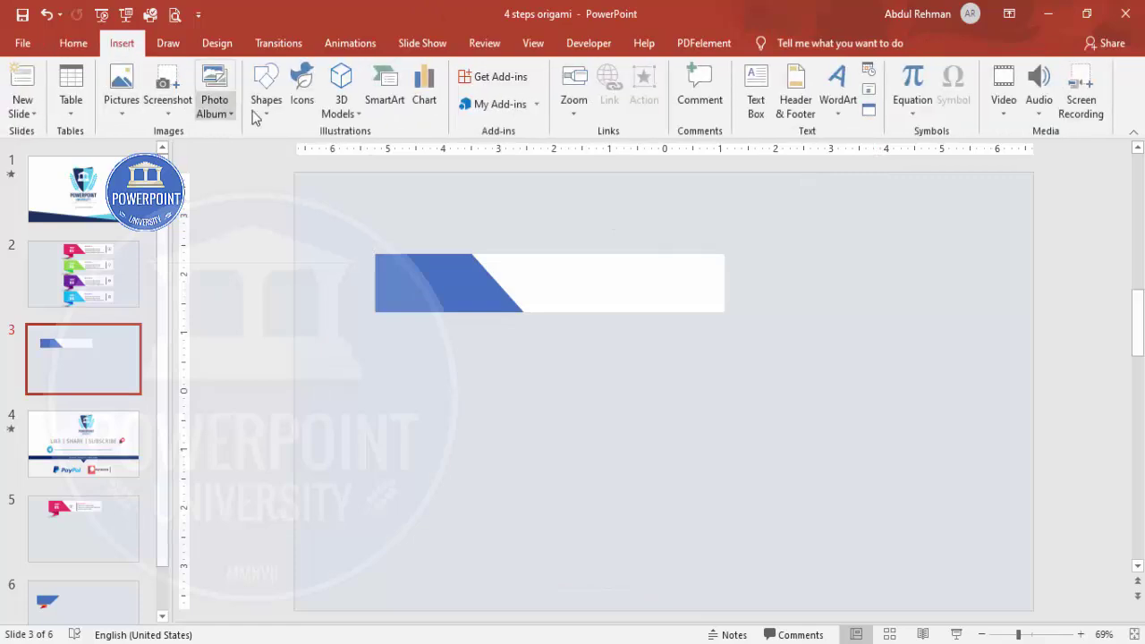
# Draw a small dark-blue right triangle without outline under the blue piece's left end.
pyautogui.click(267, 106)
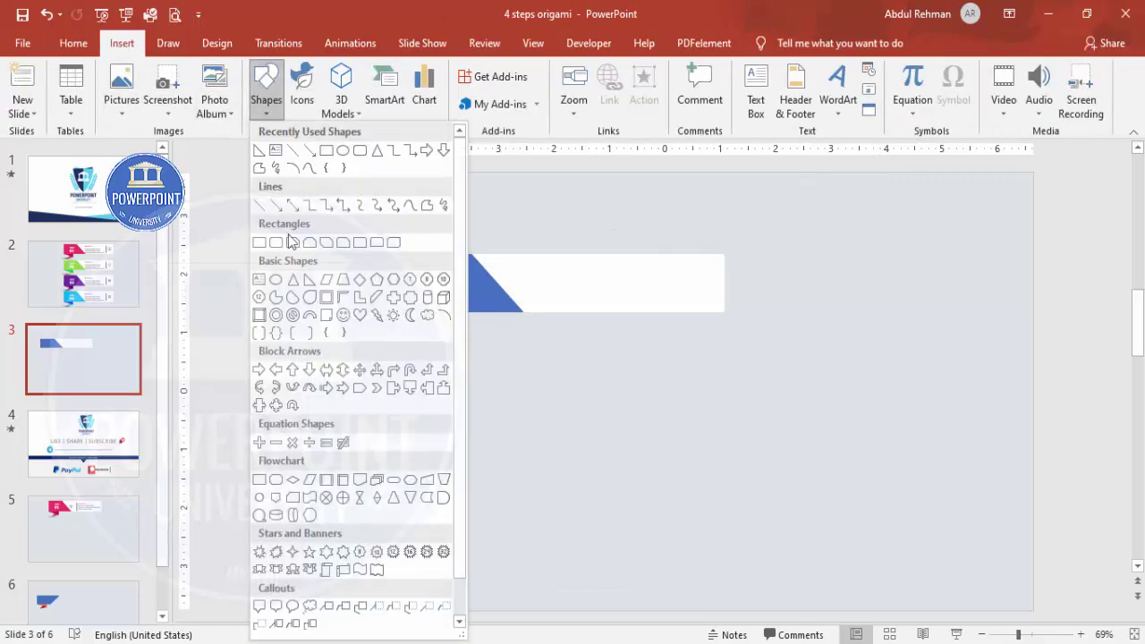
pyautogui.click(310, 283)
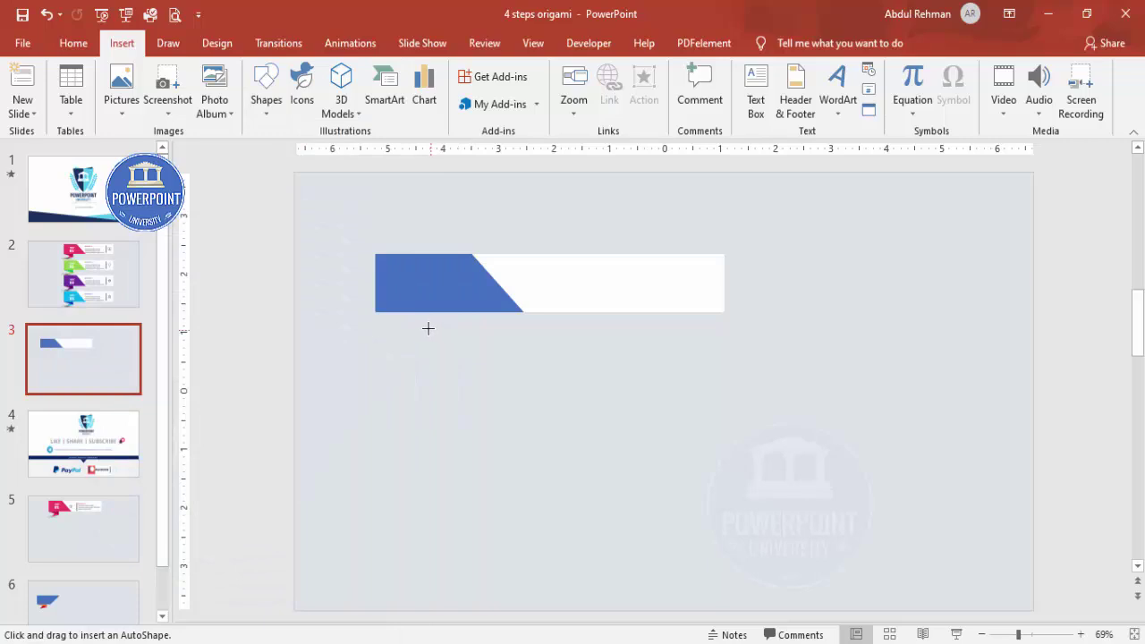
pyautogui.moveTo(376, 311); pyautogui.dragTo(461, 334)
pyautogui.click(466, 98)
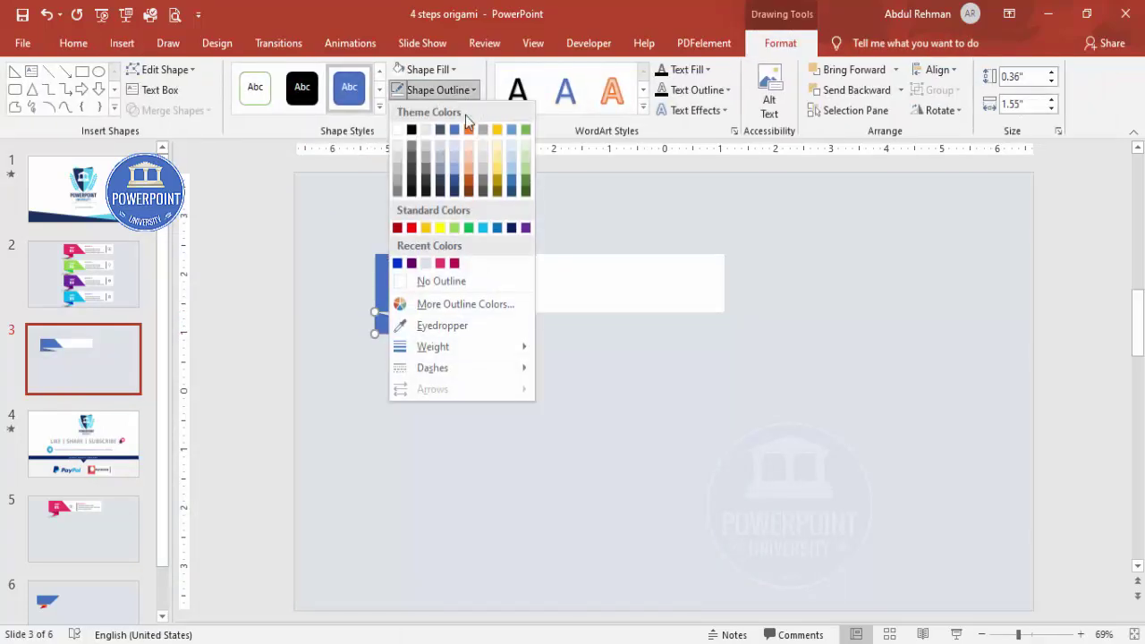
pyautogui.click(450, 281)
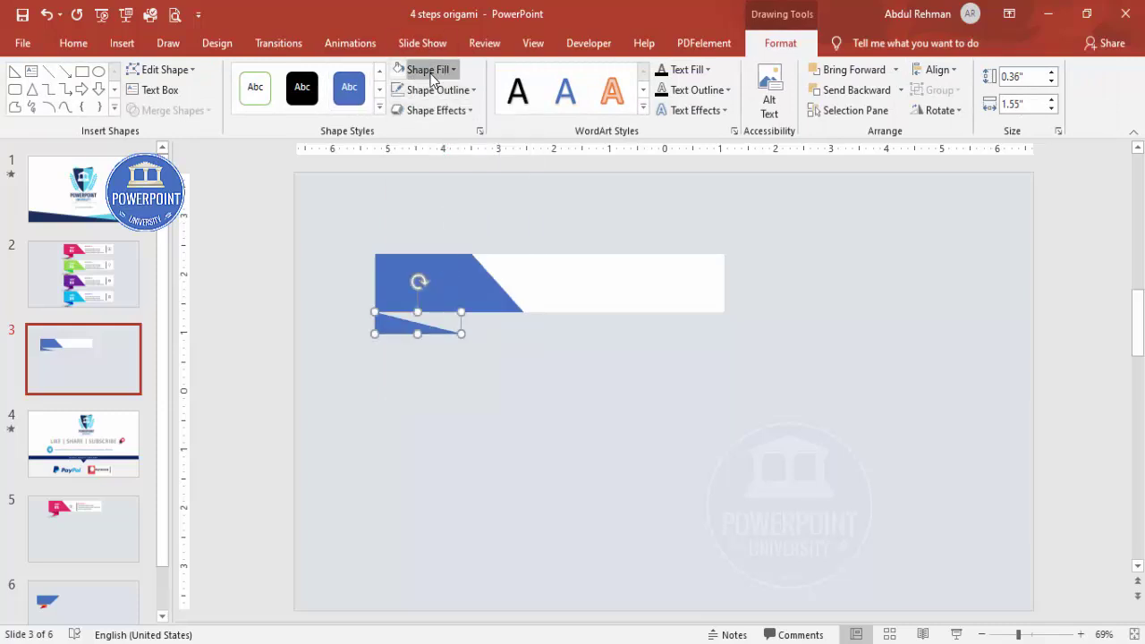
pyautogui.click(432, 70)
pyautogui.click(510, 207)
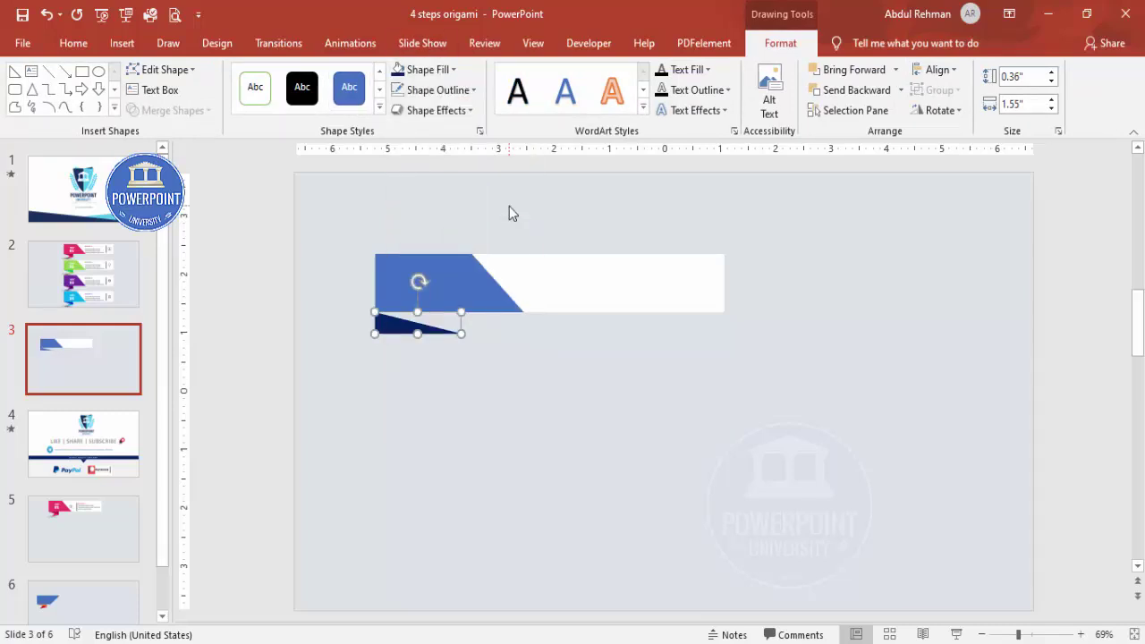
# Flip the dark triangle vertically and then horizontally.
pyautogui.click(935, 110)
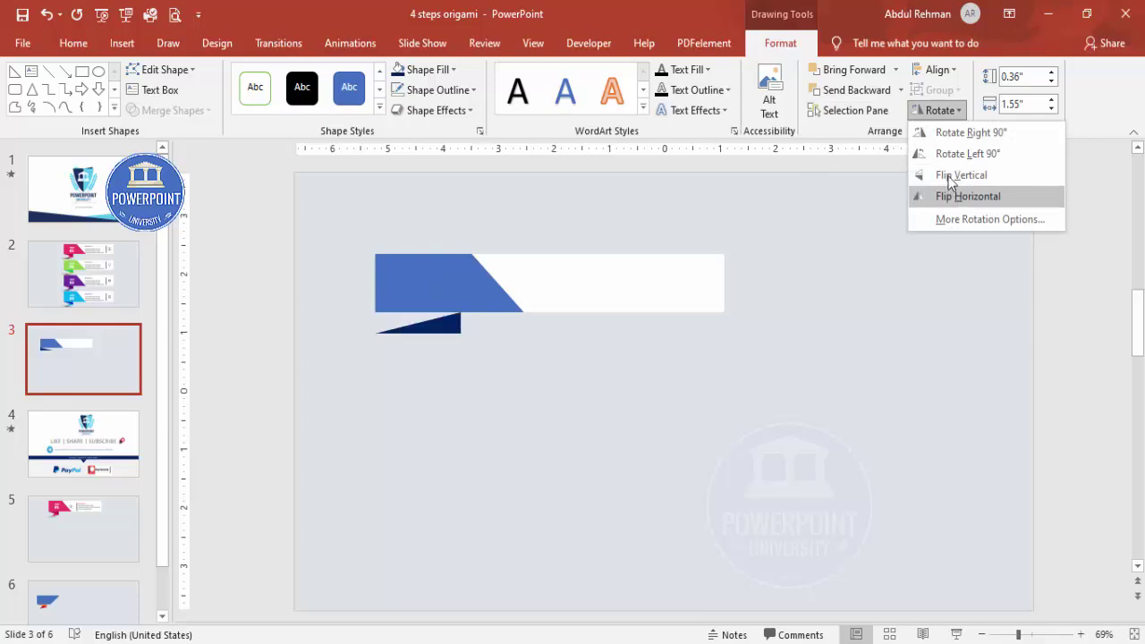
pyautogui.click(950, 176)
pyautogui.click(937, 110)
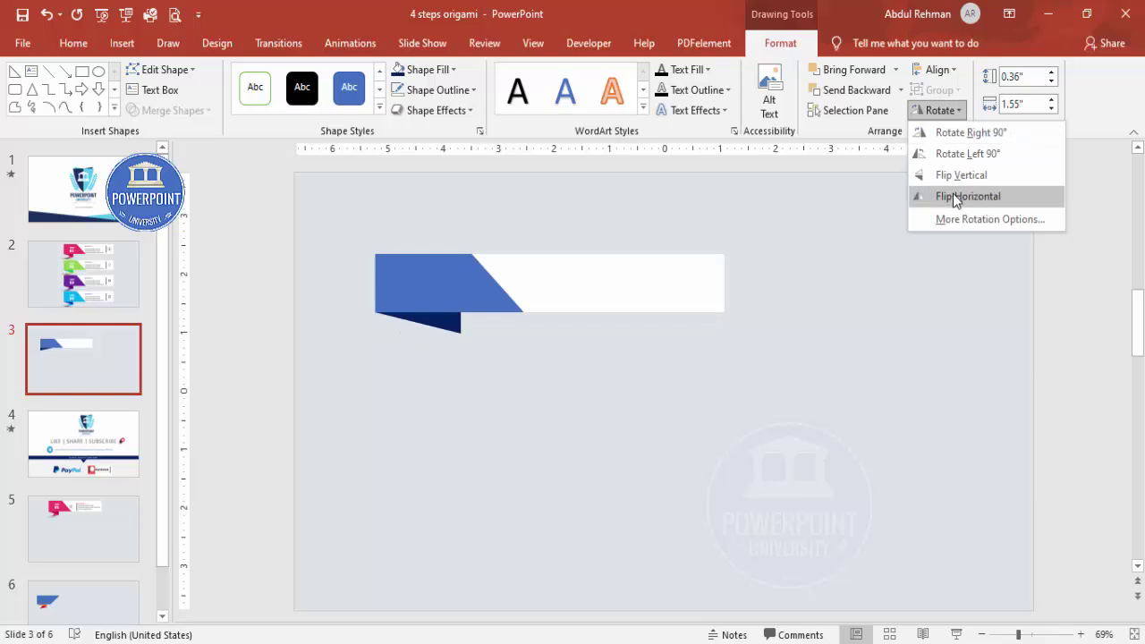
pyautogui.click(953, 195)
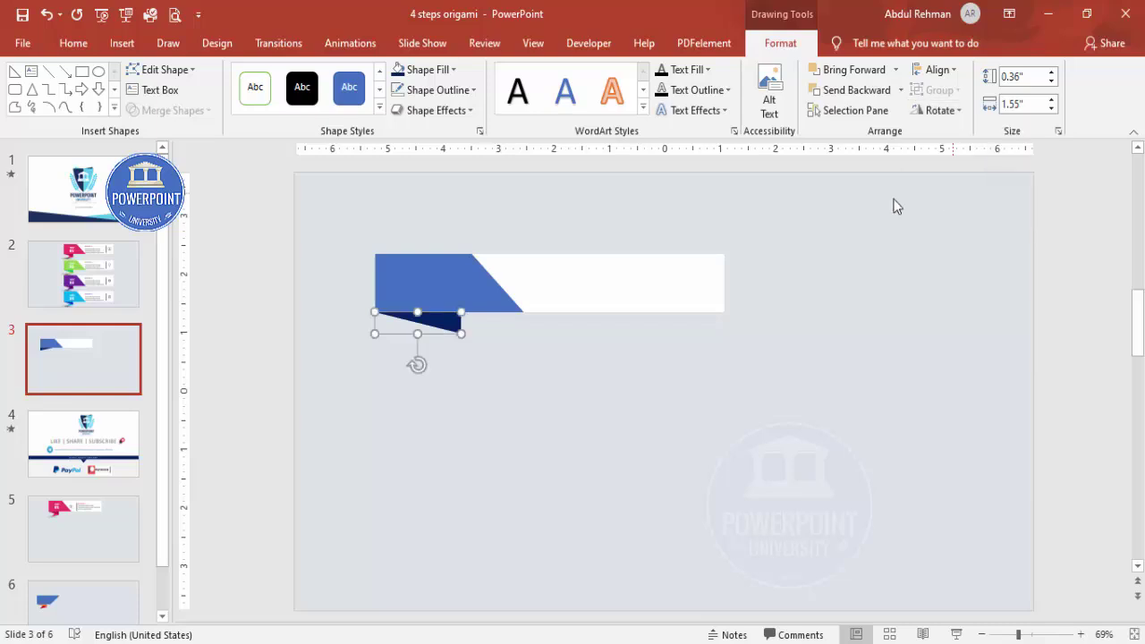
# Duplicate the dark triangle with a slight offset and fill the copy standard blue.
pyautogui.click(499, 364)
pyautogui.click(453, 322)
pyautogui.moveTo(455, 321); pyautogui.dragTo(462, 330)
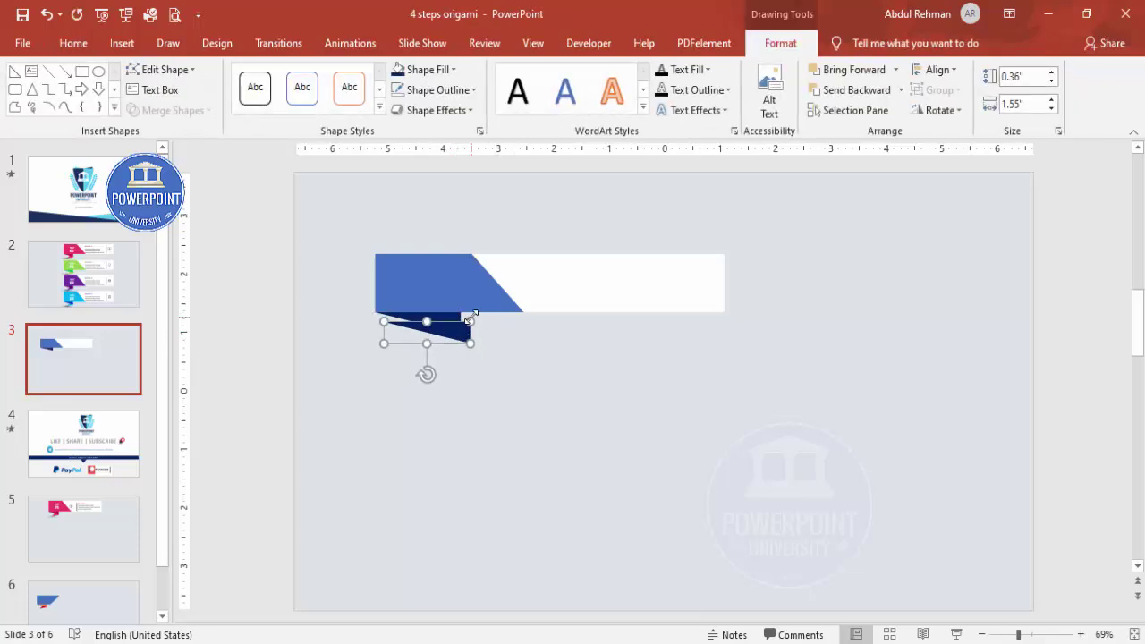
pyautogui.click(426, 69)
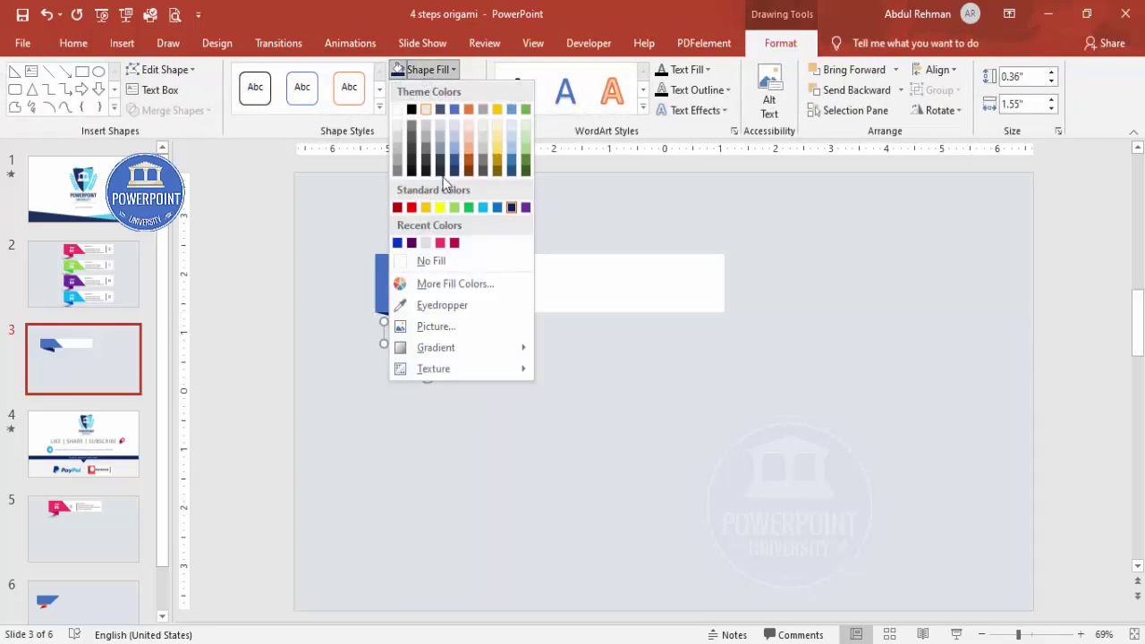
pyautogui.click(497, 208)
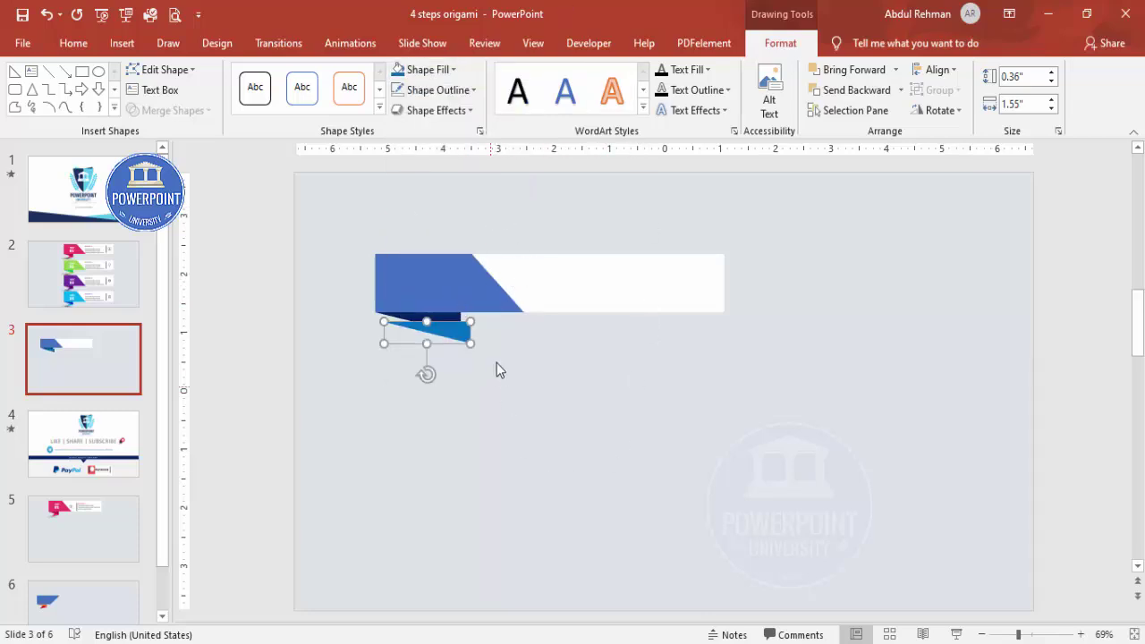
# Narrow the blue triangle, flip it vertically, tilt it slightly, and move it onto the banner edge.
pyautogui.moveTo(473, 349); pyautogui.dragTo(447, 344)
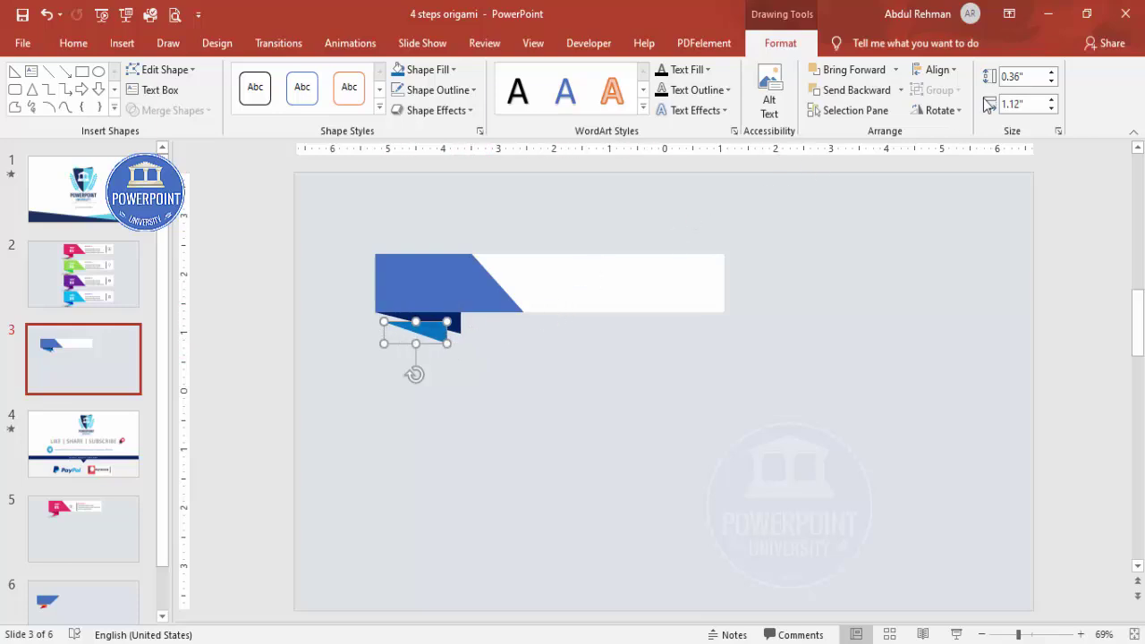
pyautogui.click(938, 110)
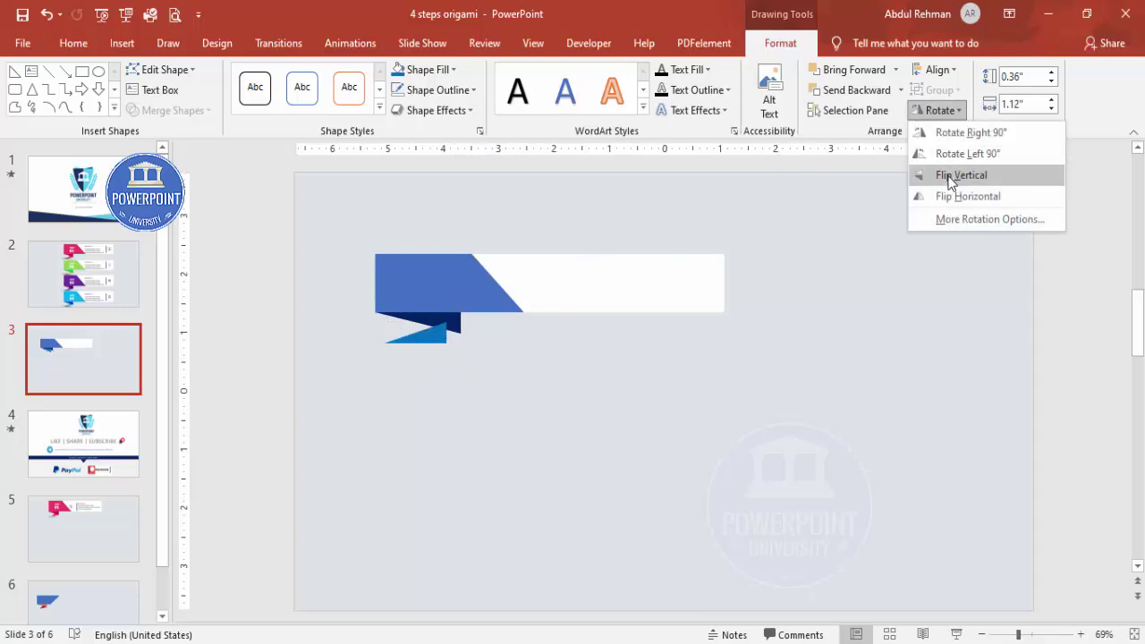
pyautogui.click(955, 175)
pyautogui.moveTo(416, 292); pyautogui.dragTo(405, 294)
pyautogui.moveTo(417, 332); pyautogui.dragTo(436, 331)
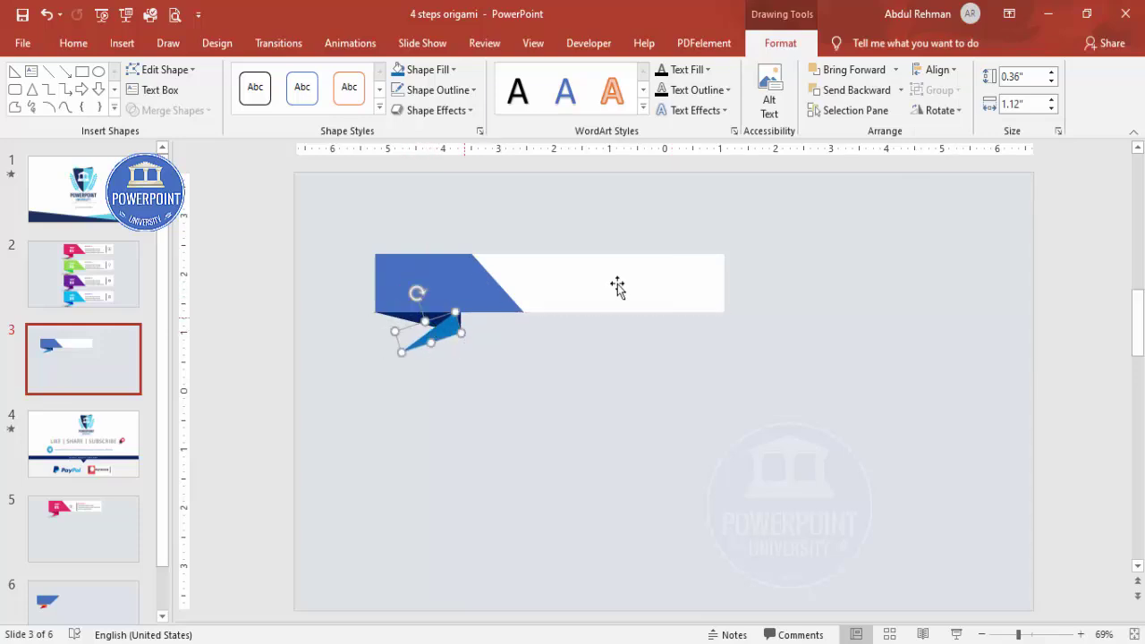
# Send the blue triangle backward behind the banner and rotate it a little more.
pyautogui.click(899, 92)
pyautogui.click(889, 121)
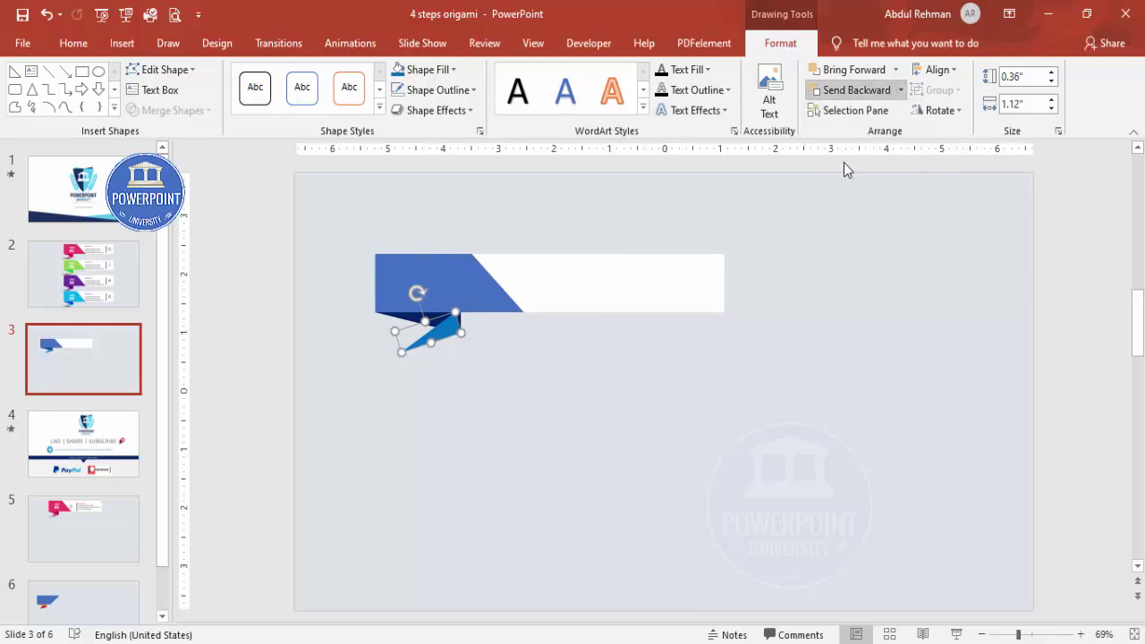
pyautogui.click(726, 299)
pyautogui.click(419, 340)
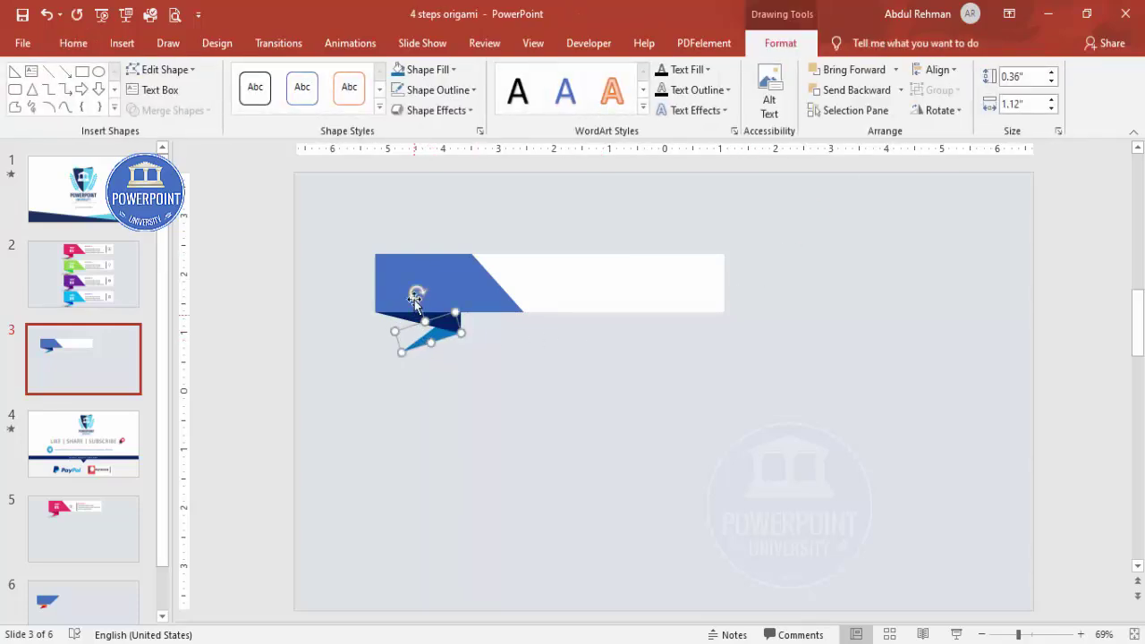
pyautogui.moveTo(417, 290); pyautogui.dragTo(422, 287)
pyautogui.click(453, 362)
# Zoom in on the tail, nudge the blue triangle slightly left, then fit the slide.
pyautogui.click(1052, 636)
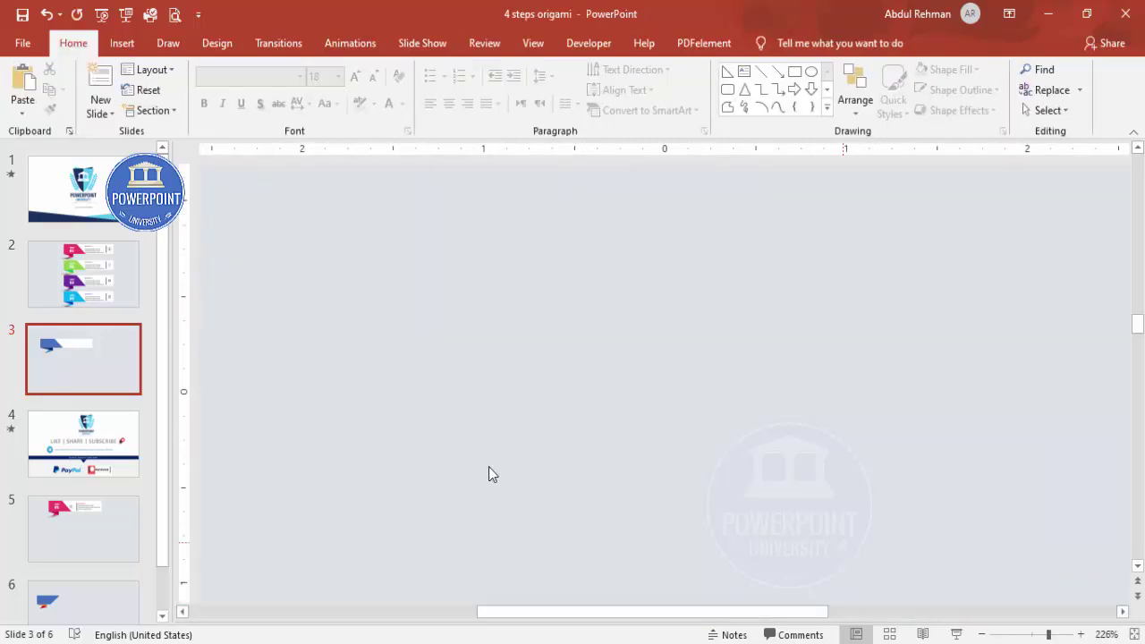
pyautogui.hscroll(-5, 429, 612)
pyautogui.scroll(2, 833, 399)
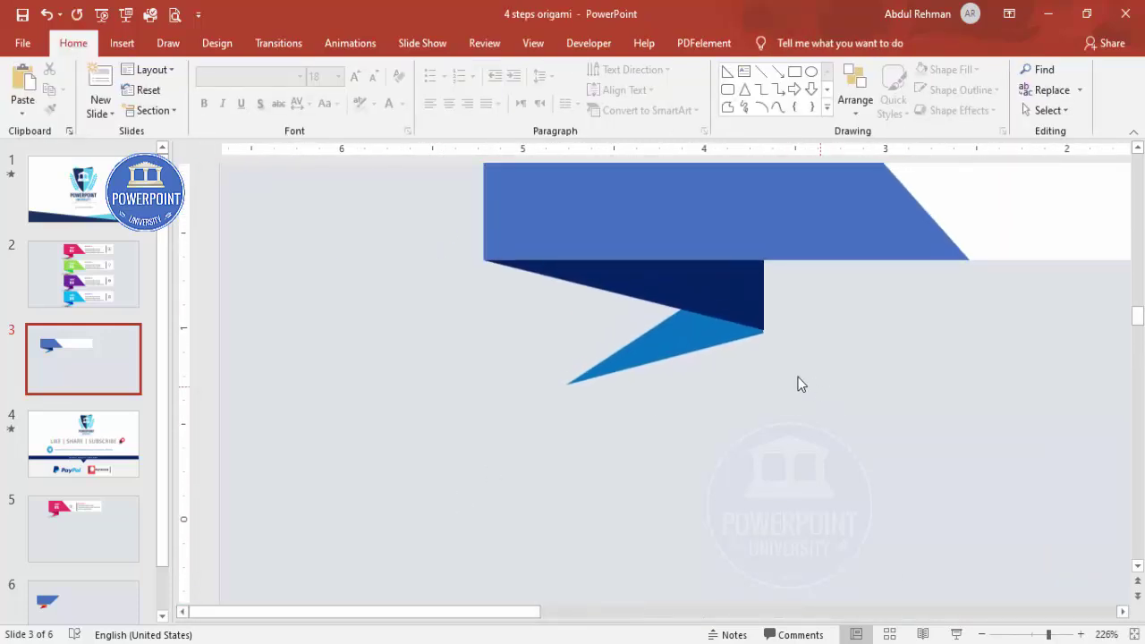
pyautogui.moveTo(703, 338); pyautogui.dragTo(706, 338)
pyautogui.click(846, 363)
pyautogui.click(705, 335)
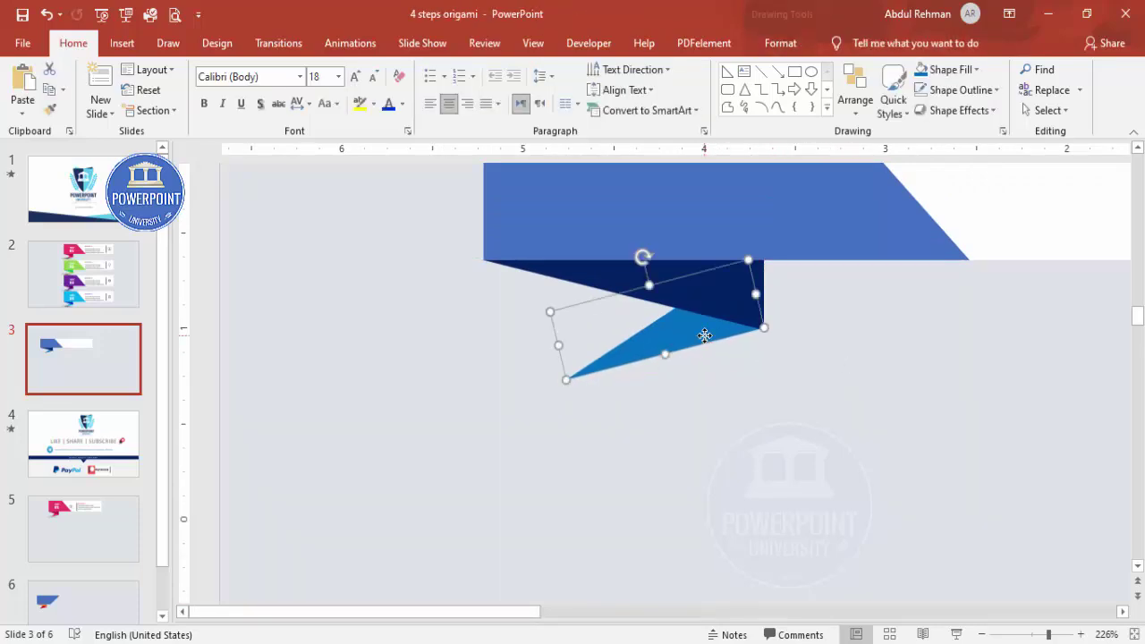
pyautogui.click(794, 365)
pyautogui.click(721, 340)
pyautogui.moveTo(721, 340); pyautogui.dragTo(715, 334)
pyautogui.click(780, 358)
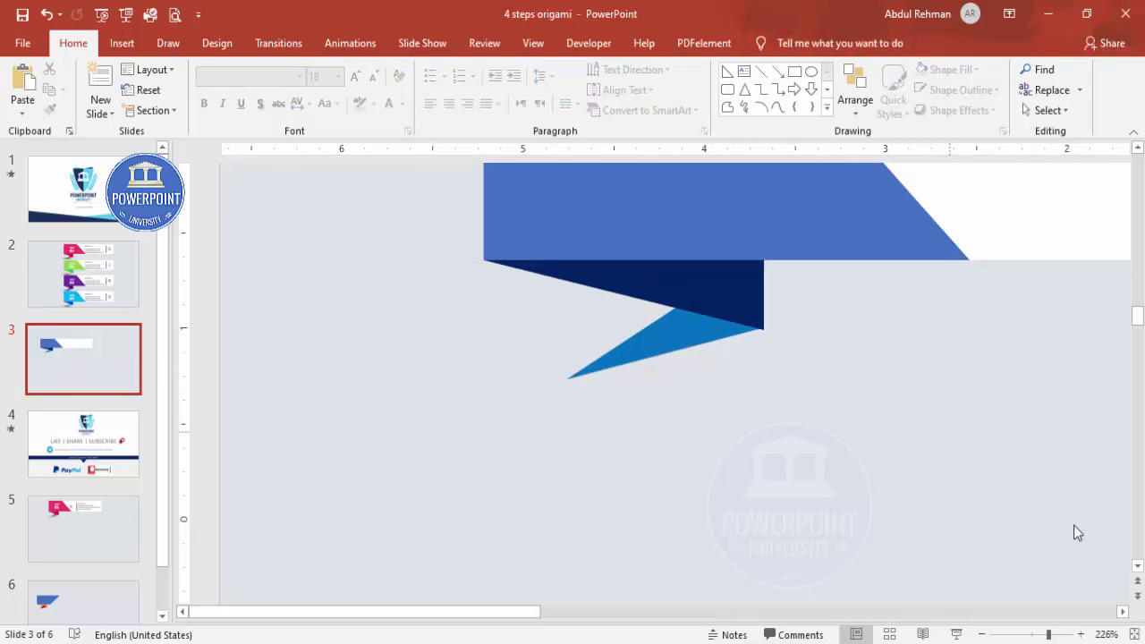
pyautogui.click(1134, 634)
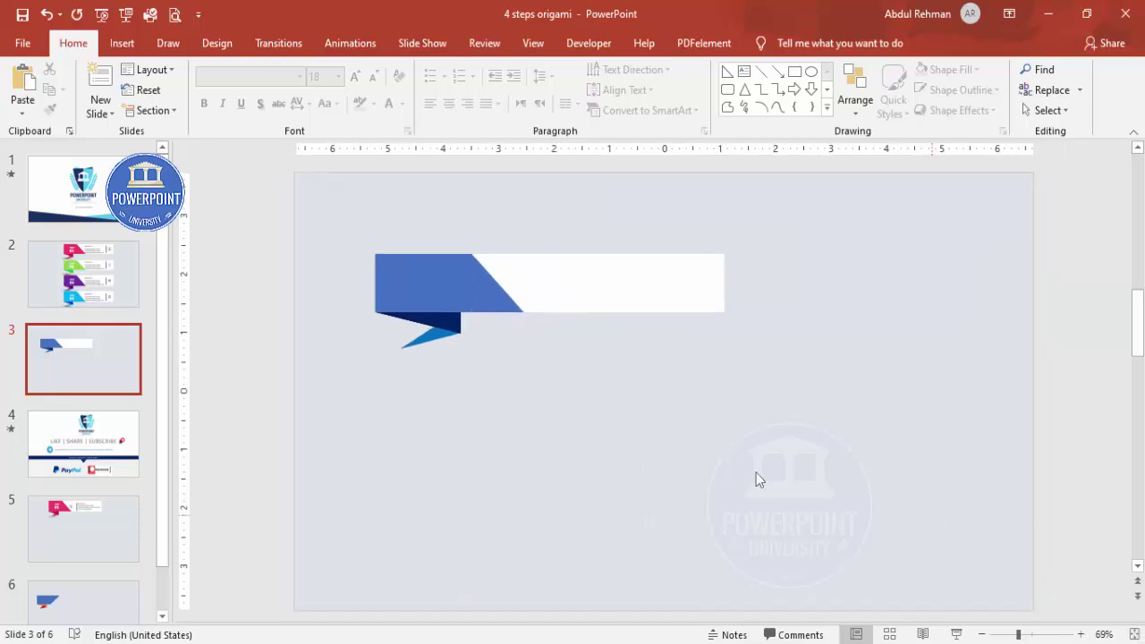
# Union the blue rectangle and slanted triangle into one shape with Merge Shapes.
pyautogui.click(456, 285)
pyautogui.keyDown('shift'); pyautogui.click(436, 277); pyautogui.keyUp('shift')
pyautogui.click(780, 45)
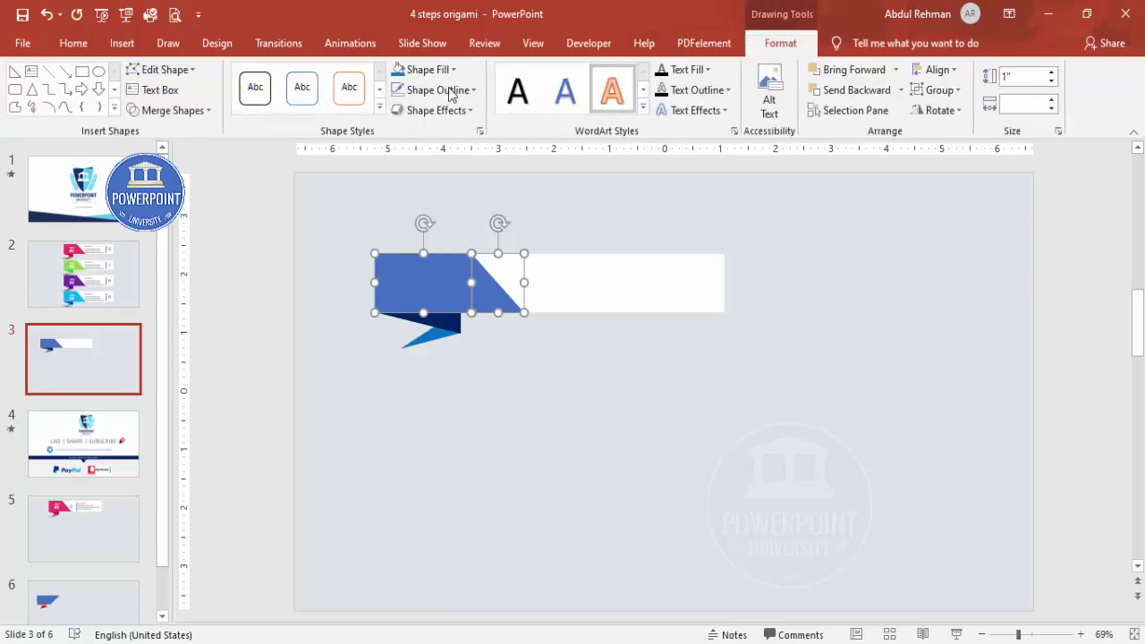
pyautogui.click(194, 109)
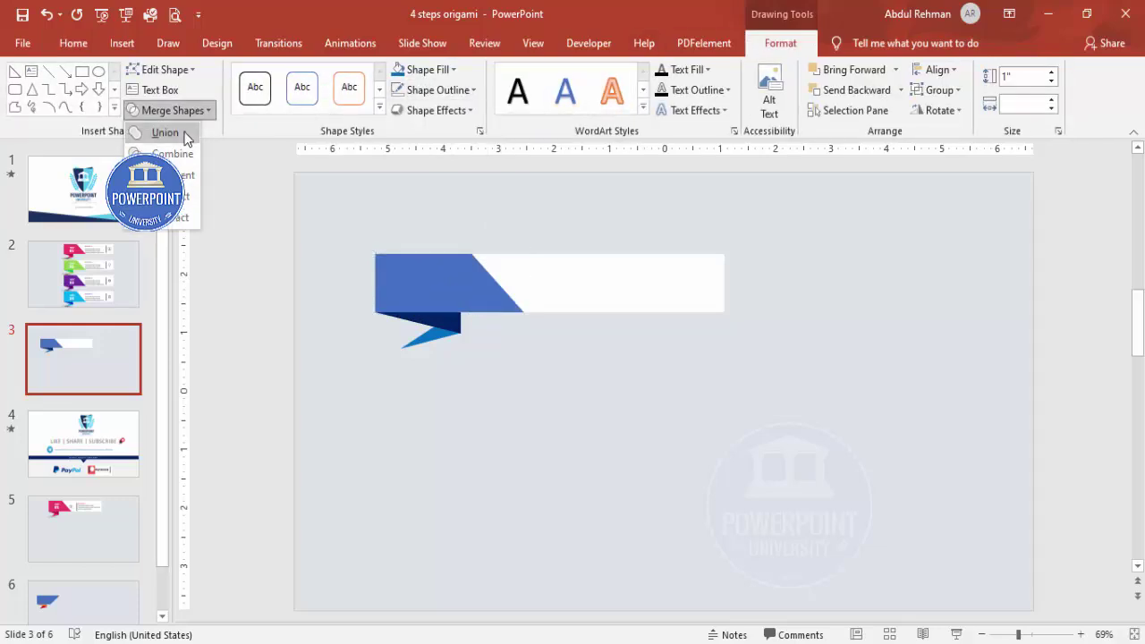
pyautogui.click(165, 133)
pyautogui.click(384, 376)
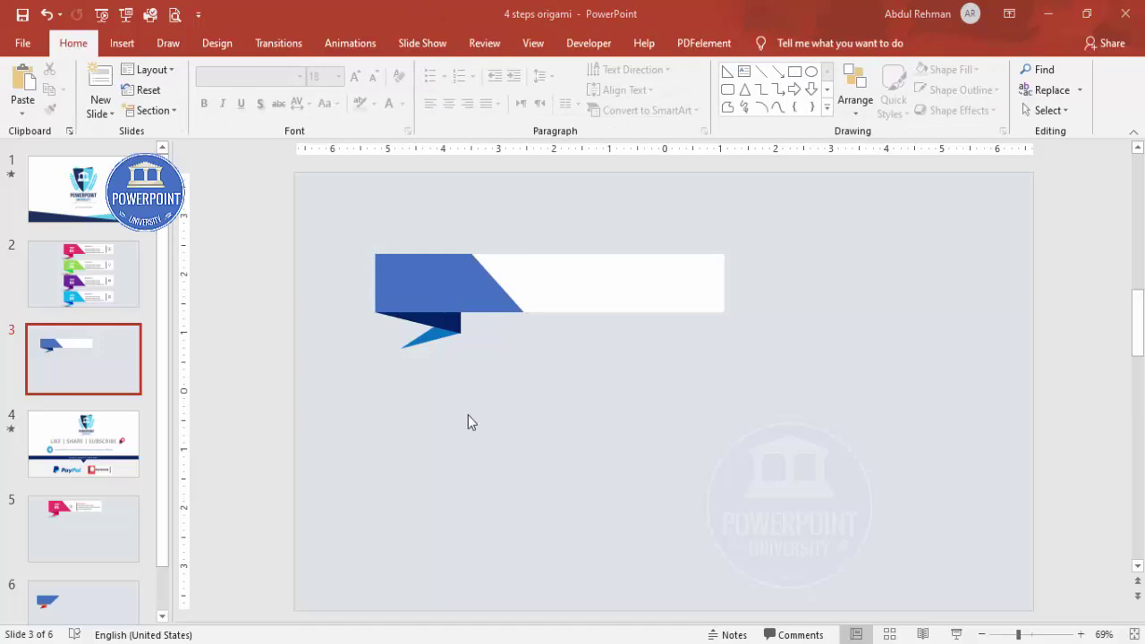
# Select all banner pieces and move them slightly up and right.
pyautogui.moveTo(336, 213); pyautogui.dragTo(854, 441)
pyautogui.moveTo(674, 309)
pyautogui.mouseDown()
pyautogui.moveTo(664, 277)
pyautogui.moveTo(739, 251)
pyautogui.mouseUp()
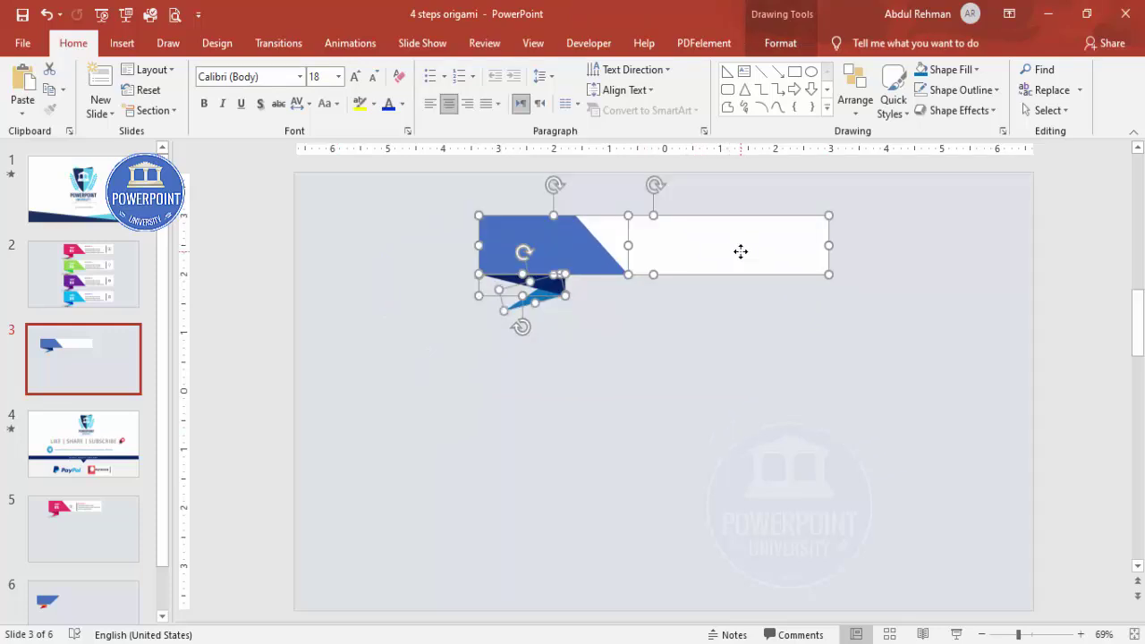
pyautogui.click(627, 356)
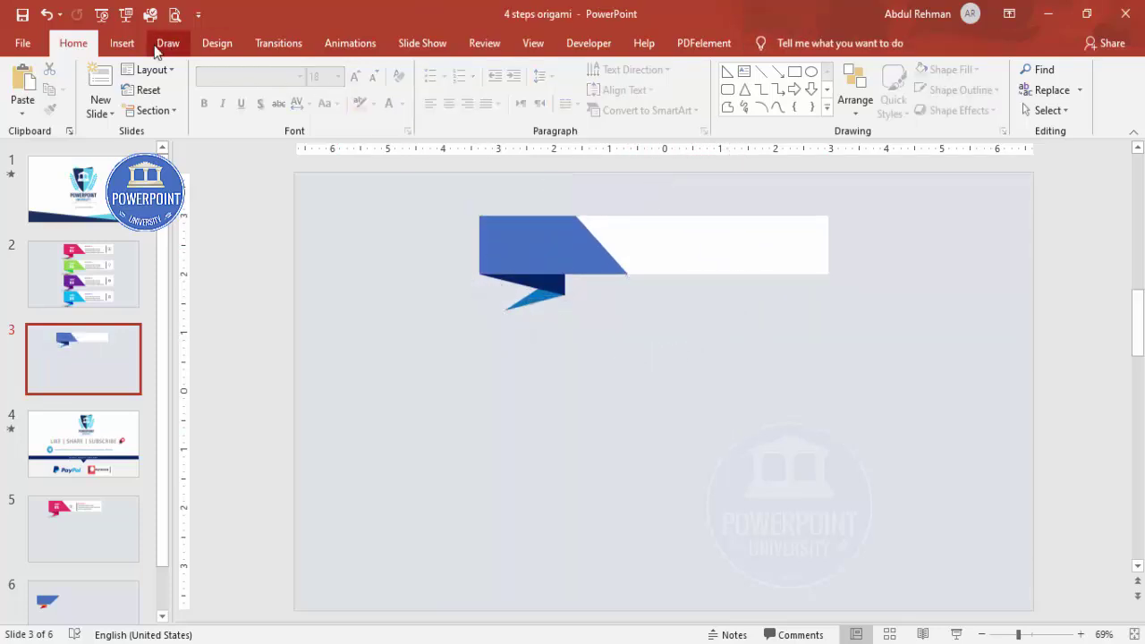
# Add a centred white 20 pt "STEP" text box on the blue banner part.
pyautogui.click(122, 43)
pyautogui.click(756, 88)
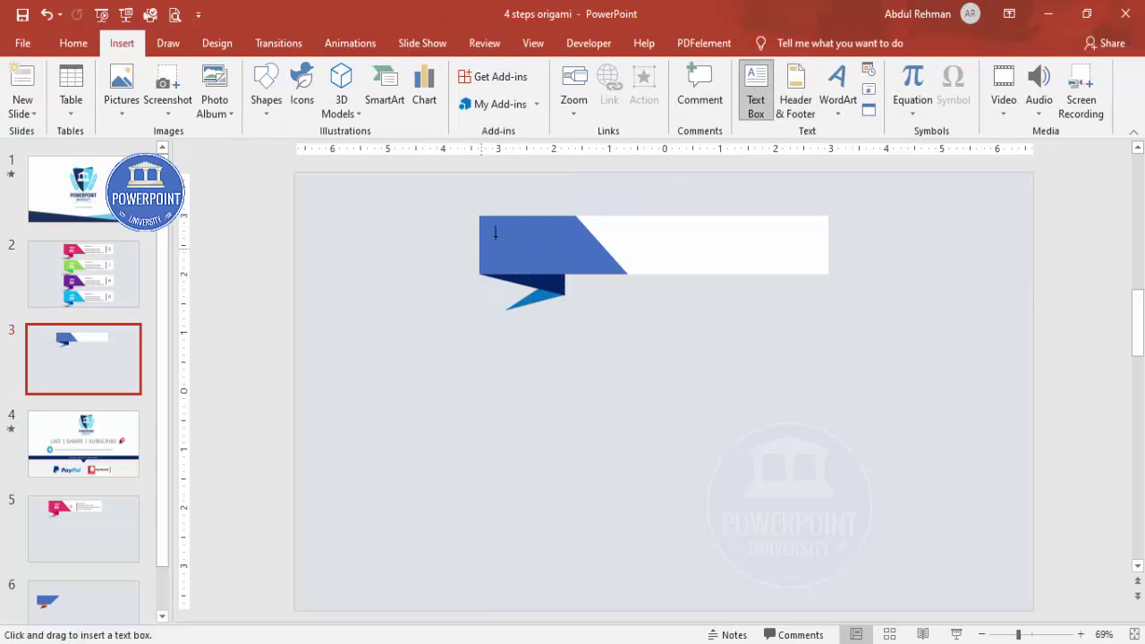
pyautogui.moveTo(555, 242); pyautogui.dragTo(574, 242)
pyautogui.write('S')
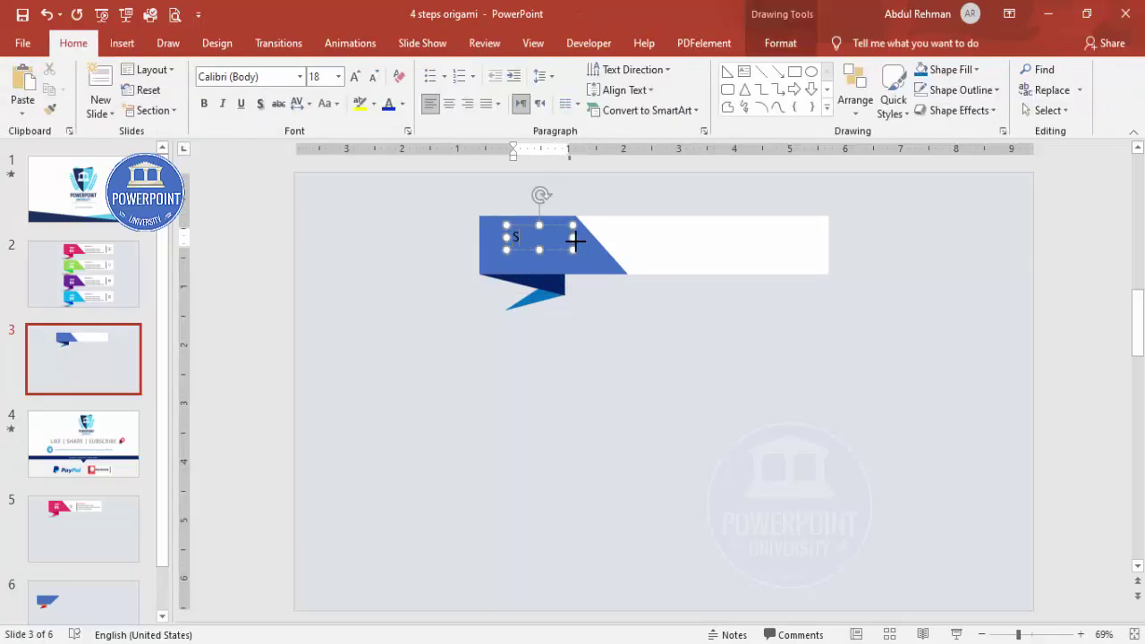
pyautogui.press('BackSpace')
pyautogui.click(554, 229)
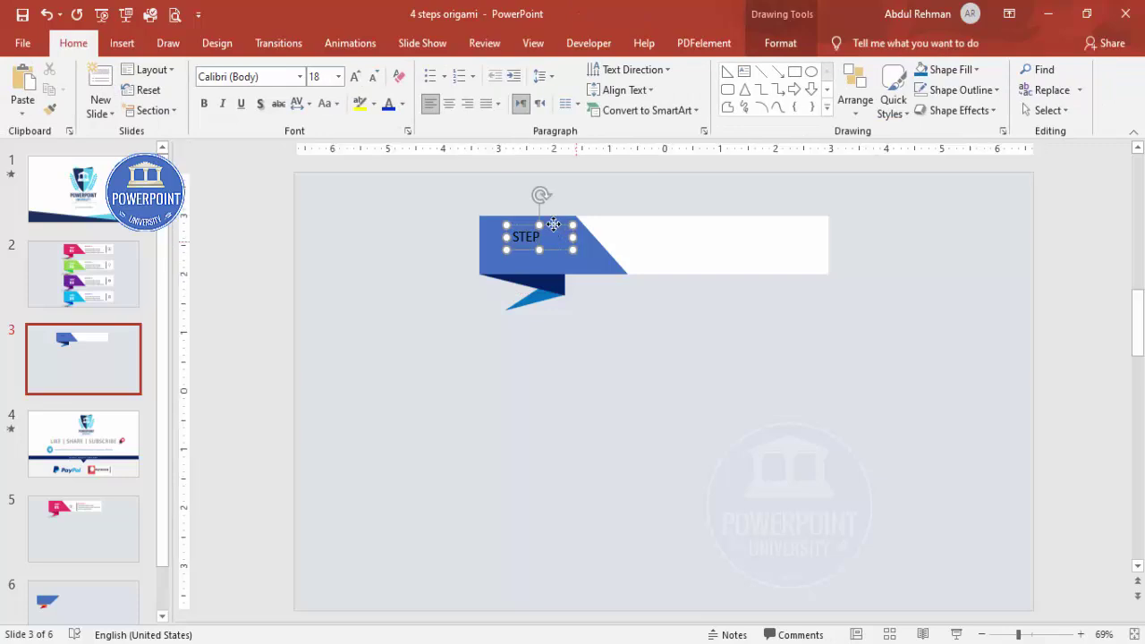
pyautogui.click(448, 103)
pyautogui.click(403, 105)
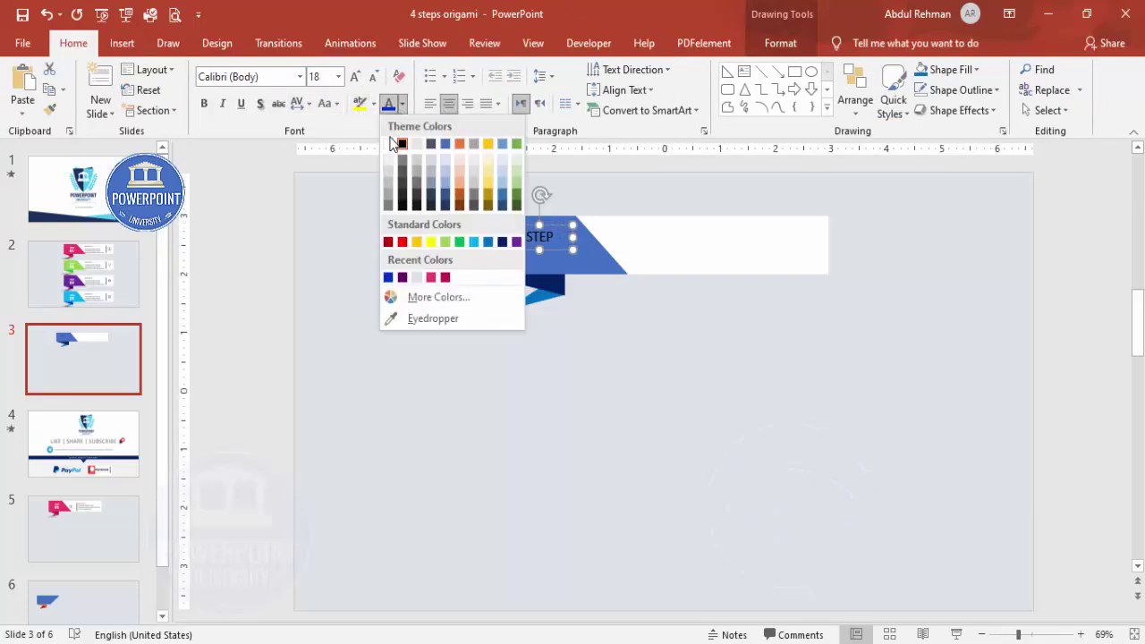
pyautogui.click(390, 143)
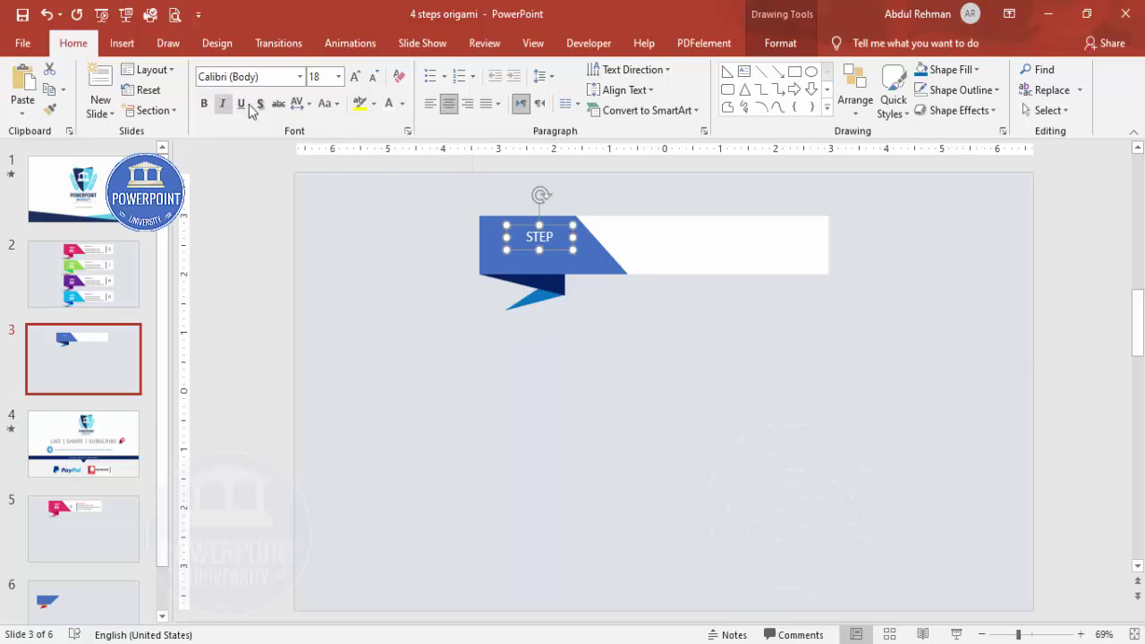
pyautogui.click(356, 77)
pyautogui.moveTo(542, 224); pyautogui.dragTo(545, 219)
# Duplicate the STEP text box below the original and retype it as 01.
pyautogui.hotkey('ctrl', 'd')
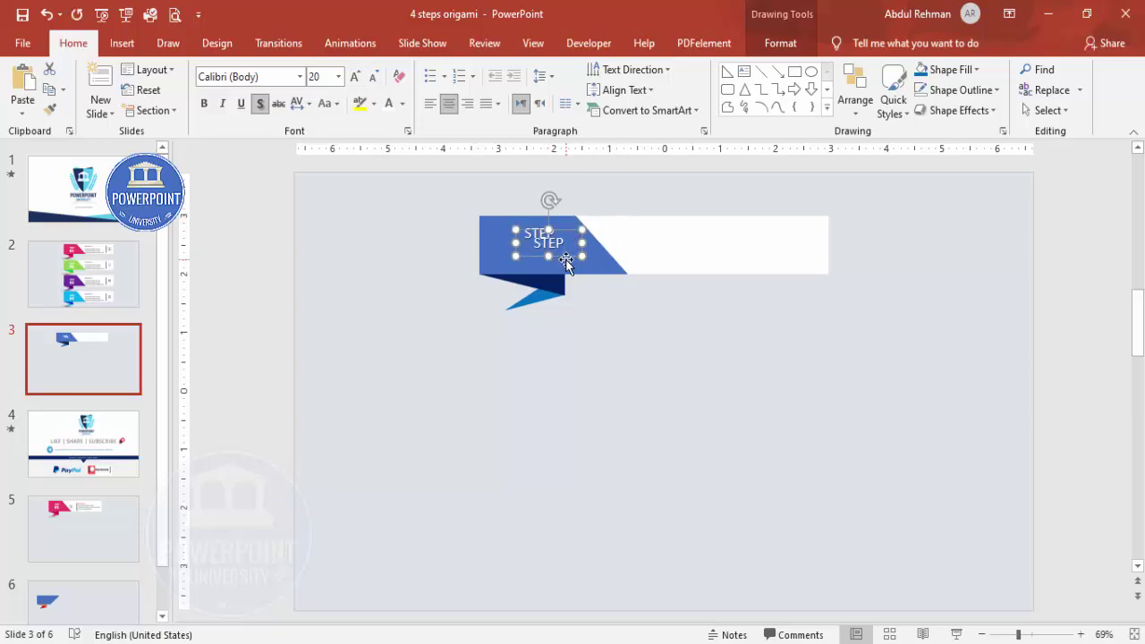
pyautogui.click(567, 260)
pyautogui.click(572, 246)
pyautogui.moveTo(564, 242); pyautogui.dragTo(568, 251)
pyautogui.doubleClick(554, 253)
pyautogui.write('01')
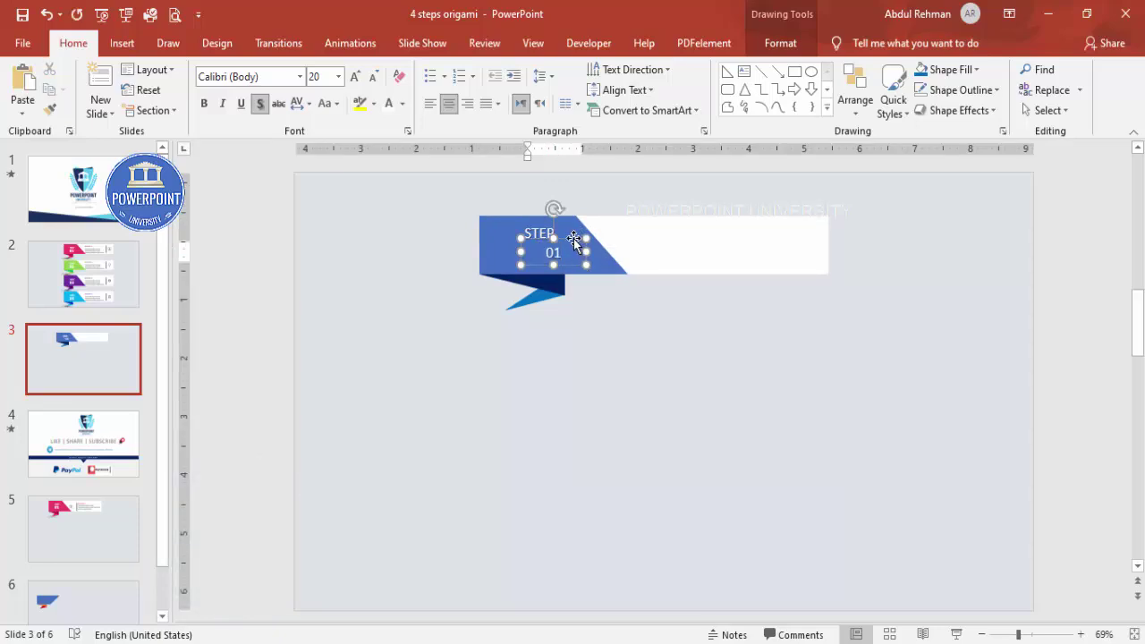
# Make the 01 text bold at 44 pt and move it up beneath STEP.
pyautogui.click(573, 243)
pyautogui.click(204, 102)
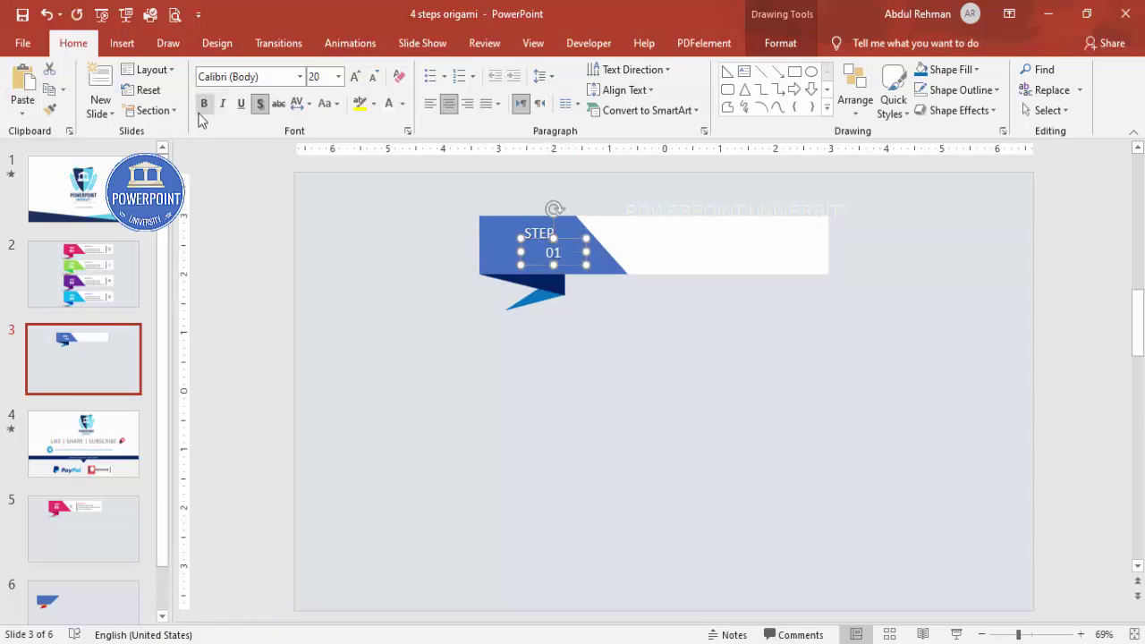
pyautogui.click(354, 77)
pyautogui.click(354, 77)
pyautogui.click(354, 77)
pyautogui.click(354, 77)
pyautogui.click(354, 77)
pyautogui.click(354, 77)
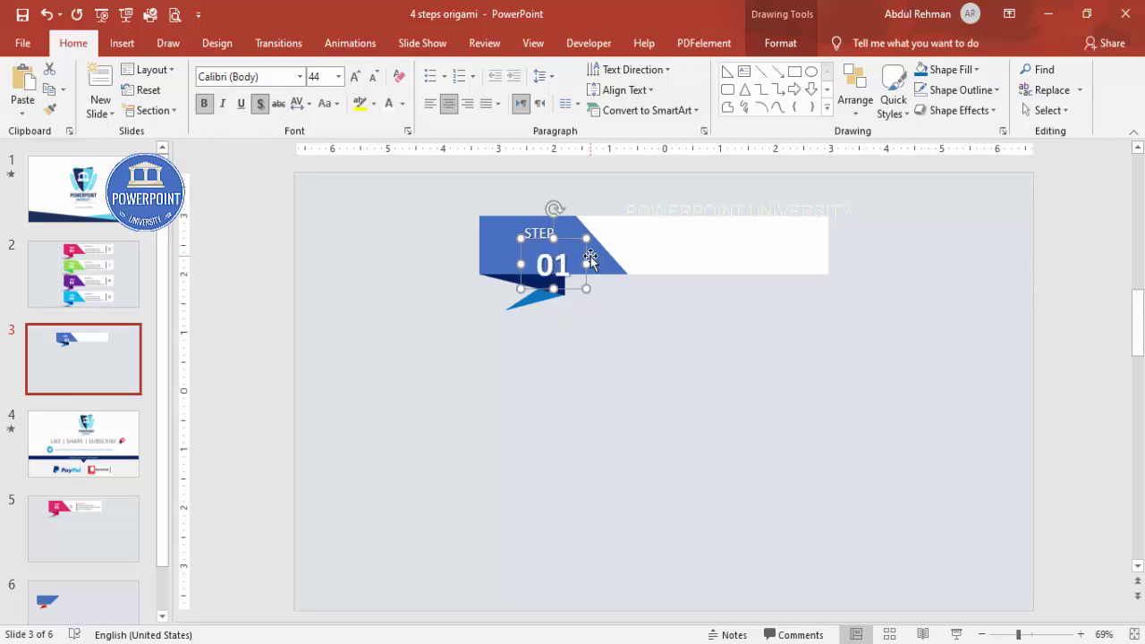
pyautogui.moveTo(570, 242); pyautogui.dragTo(556, 231)
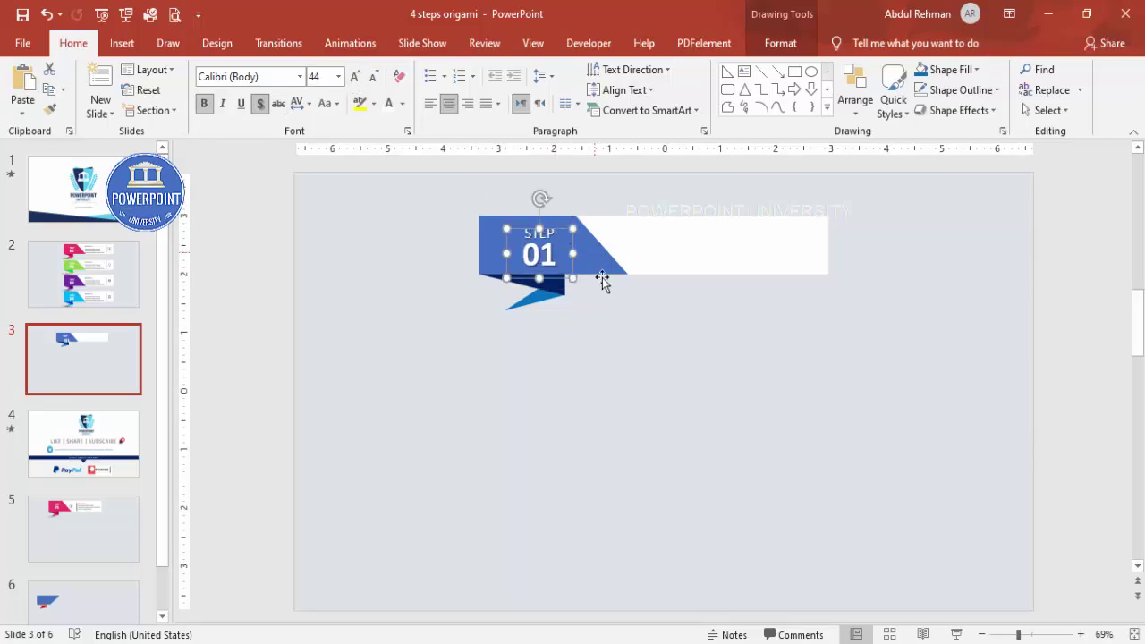
pyautogui.click(602, 314)
pyautogui.click(557, 233)
pyautogui.click(557, 224)
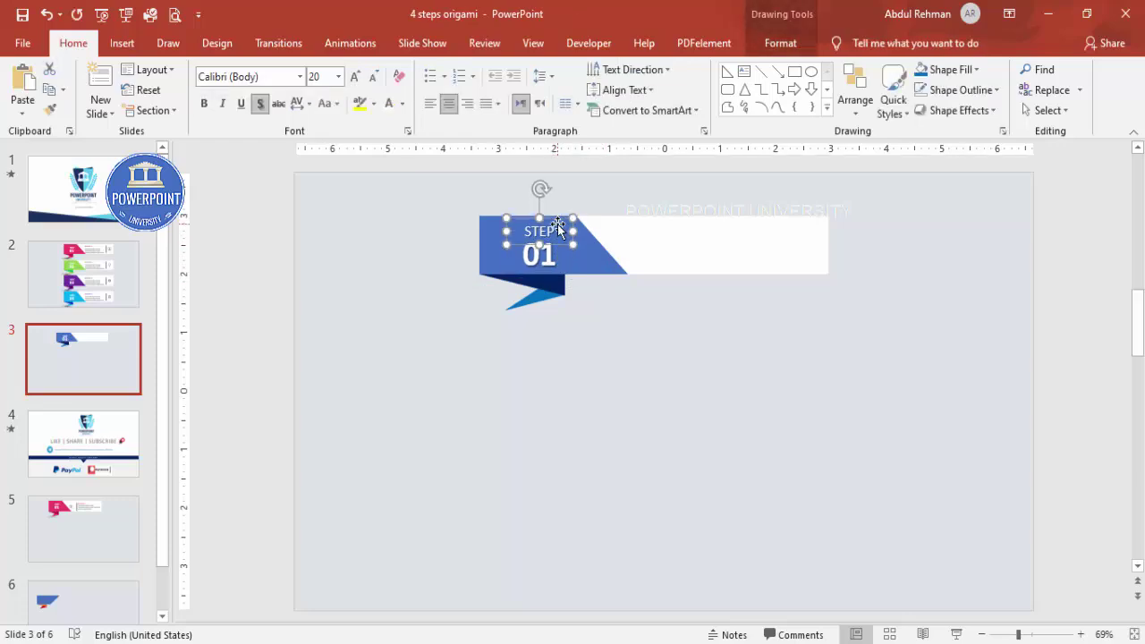
pyautogui.click(413, 226)
pyautogui.click(122, 43)
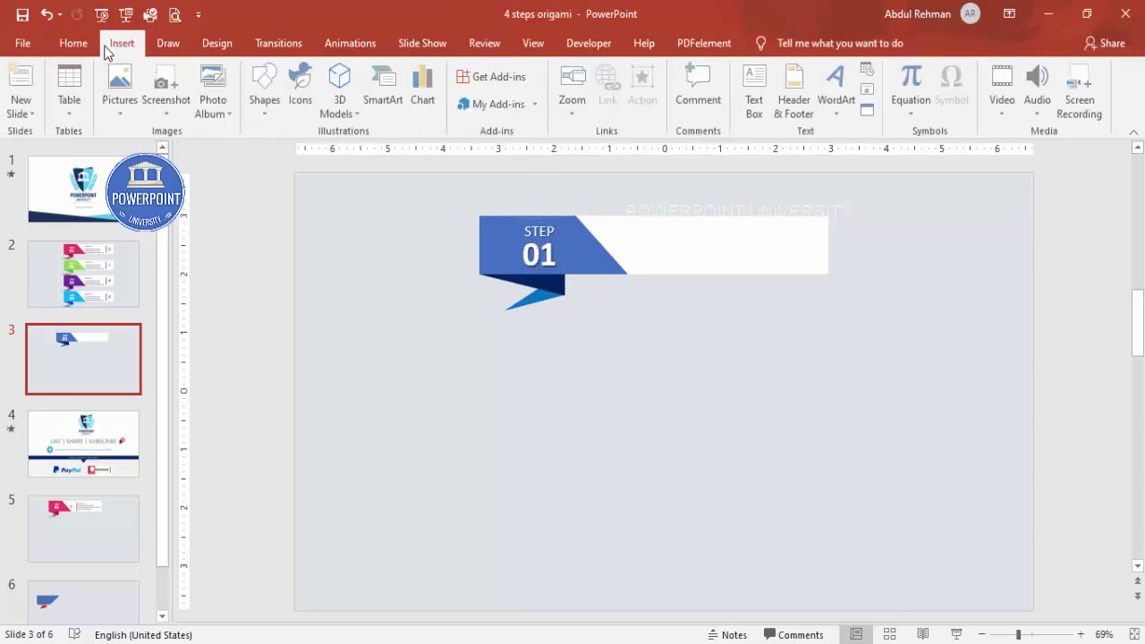
# Add a bold, 14 pt, blue "TITLE HERE" text box in the banner's white section.
pyautogui.click(756, 94)
pyautogui.moveTo(611, 214); pyautogui.dragTo(768, 236)
pyautogui.write('TITLE HERE')
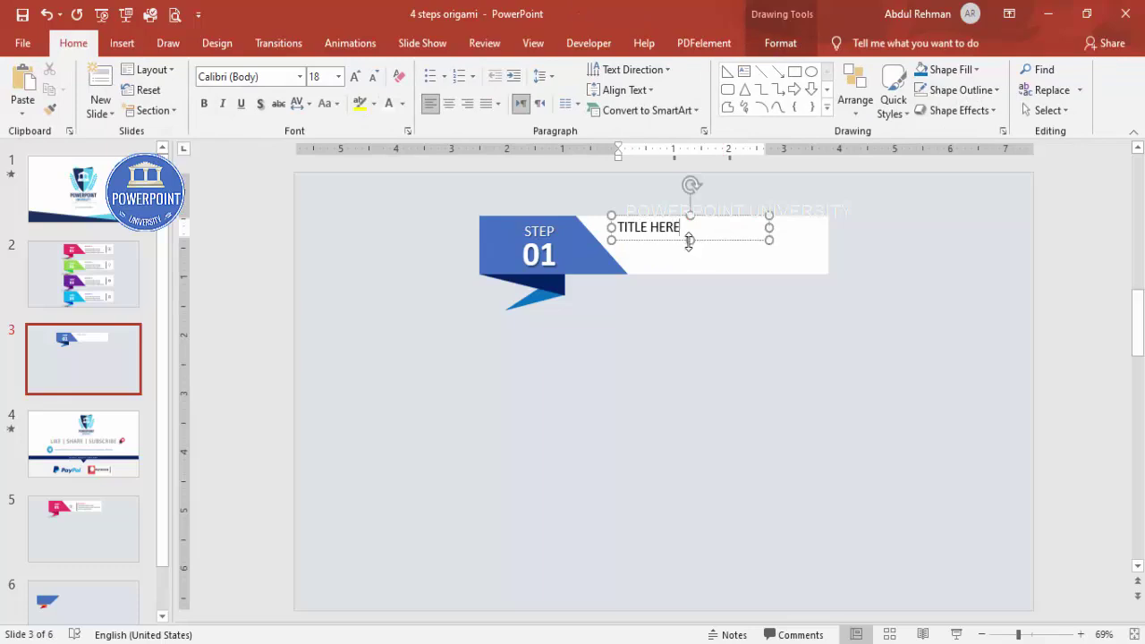
pyautogui.click(671, 239)
pyautogui.click(204, 104)
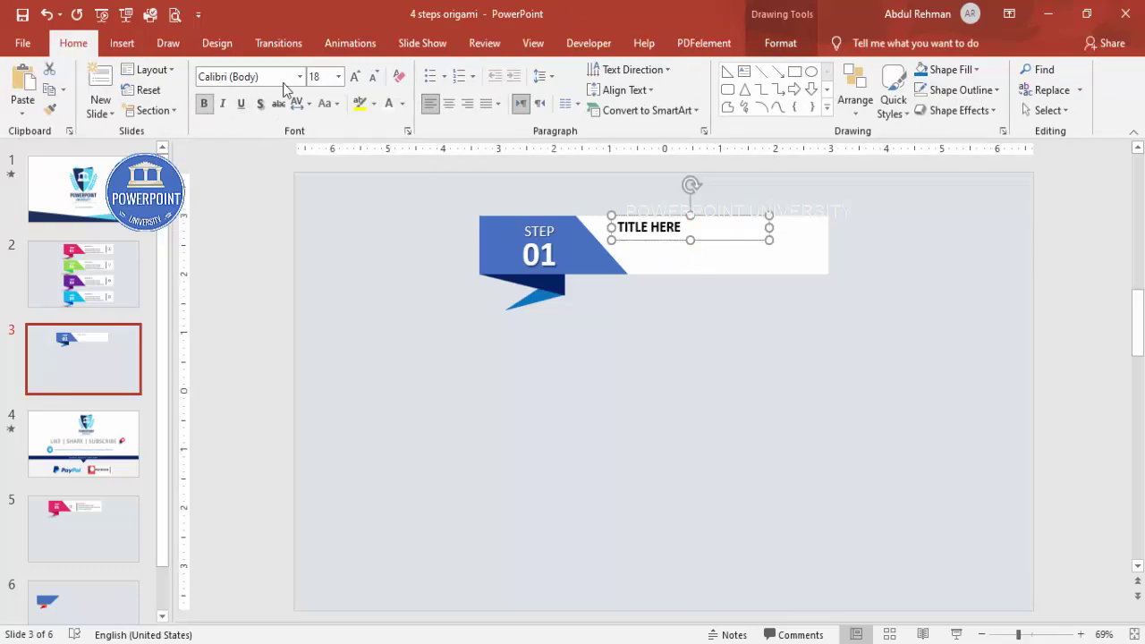
pyautogui.click(374, 78)
pyautogui.click(374, 77)
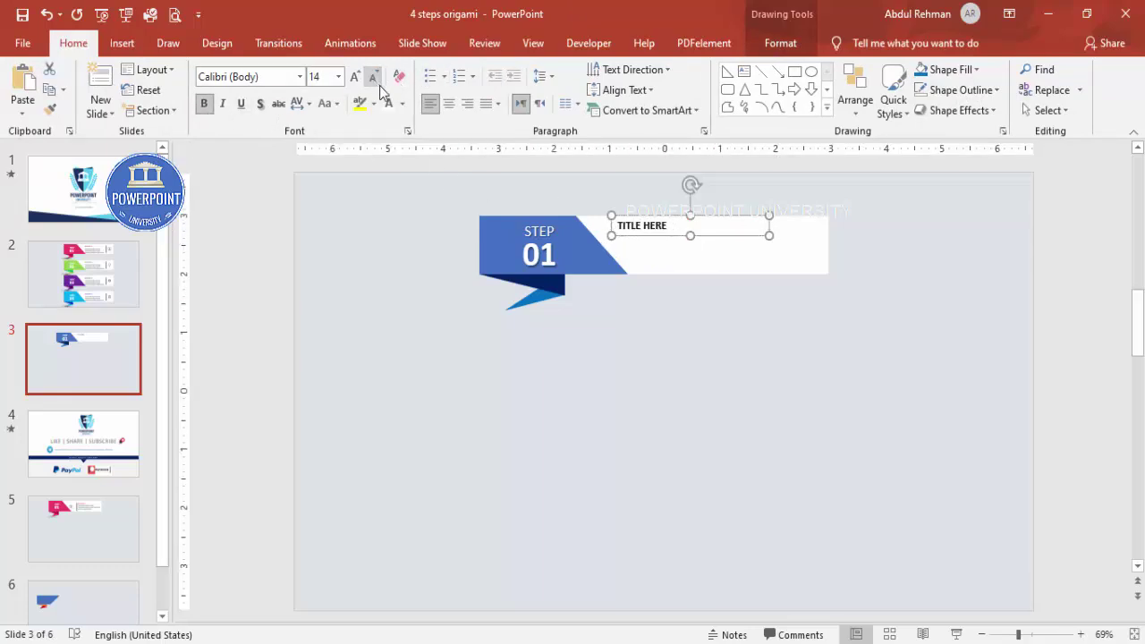
pyautogui.click(403, 104)
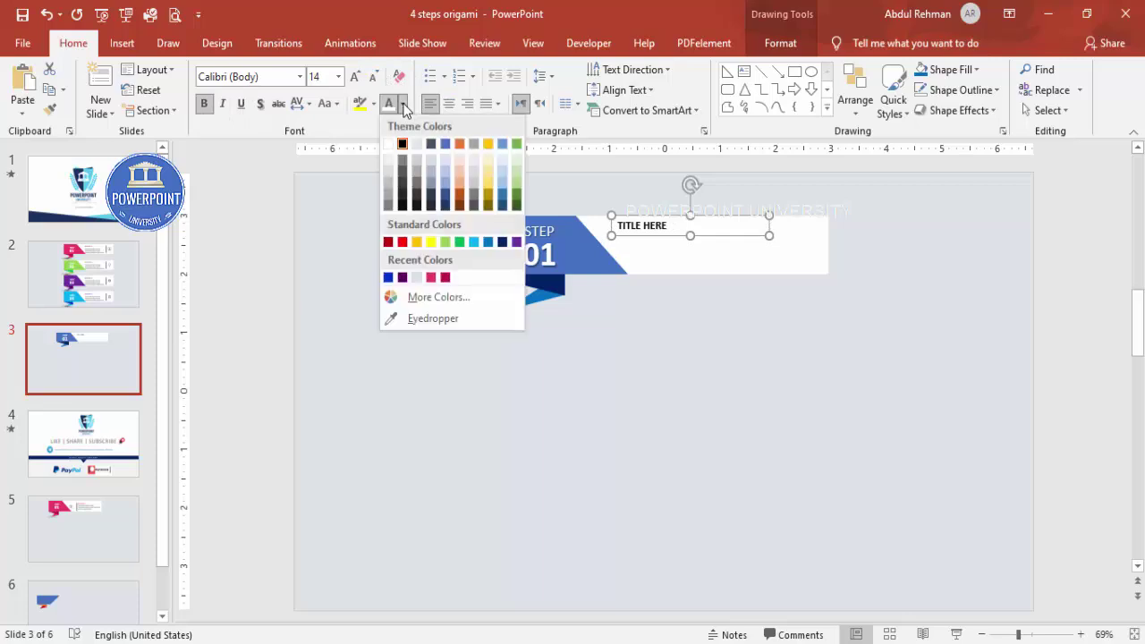
pyautogui.click(388, 277)
pyautogui.moveTo(669, 239); pyautogui.dragTo(678, 238)
pyautogui.click(661, 296)
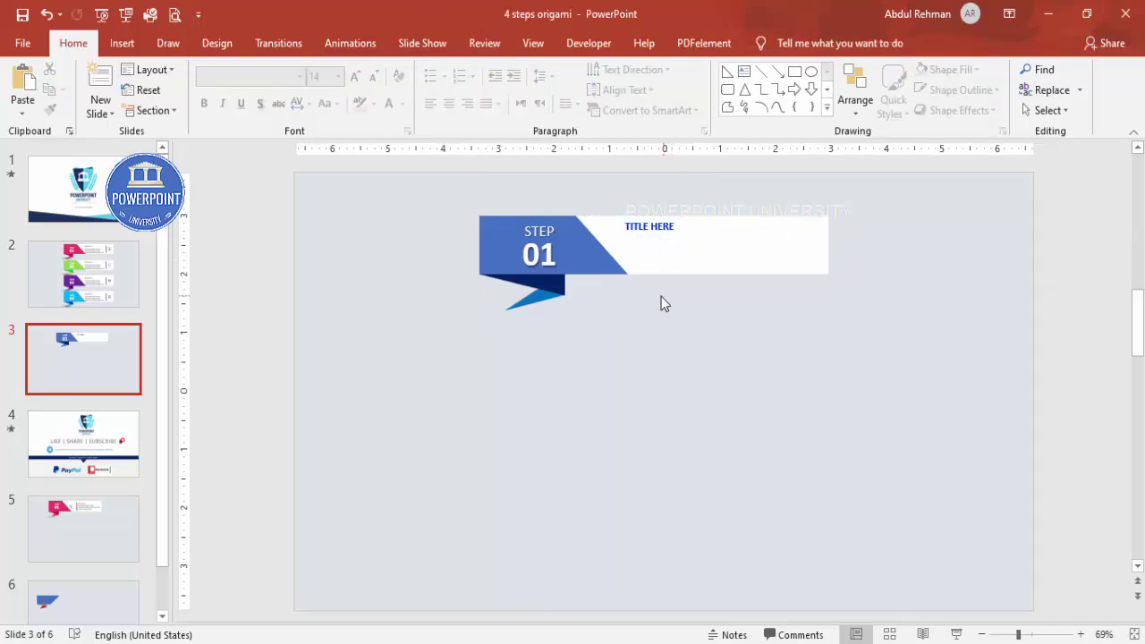
# Add grey 12 pt "Add detail text here" below the title, narrowed to wrap onto two lines.
pyautogui.click(122, 43)
pyautogui.click(756, 99)
pyautogui.moveTo(626, 244); pyautogui.dragTo(762, 275)
pyautogui.write('Add detail text here')
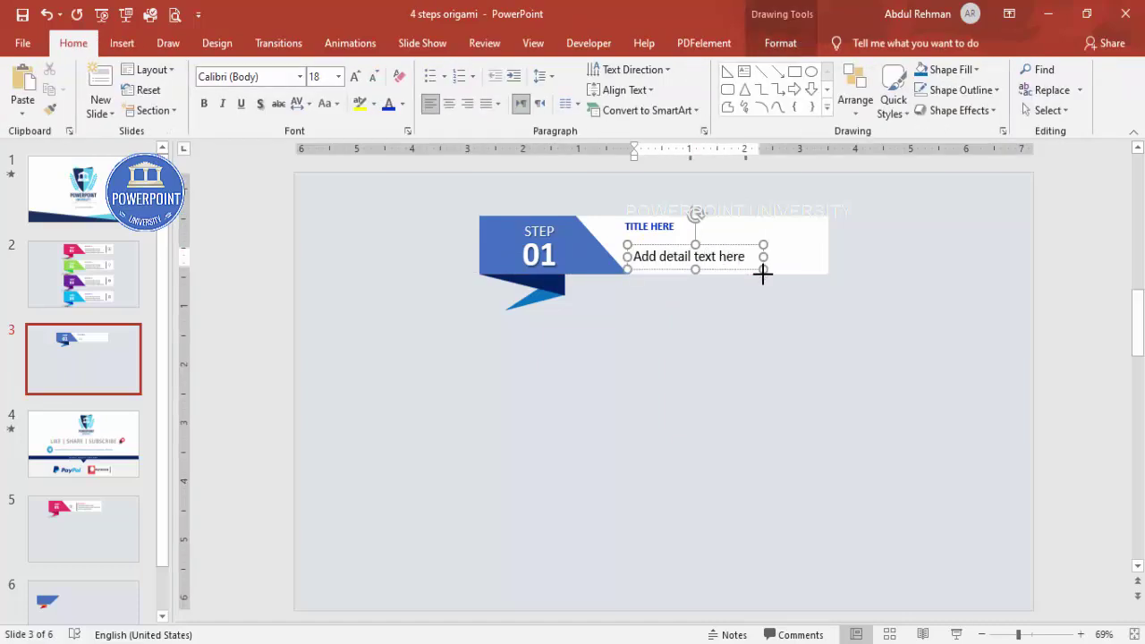
pyautogui.click(729, 244)
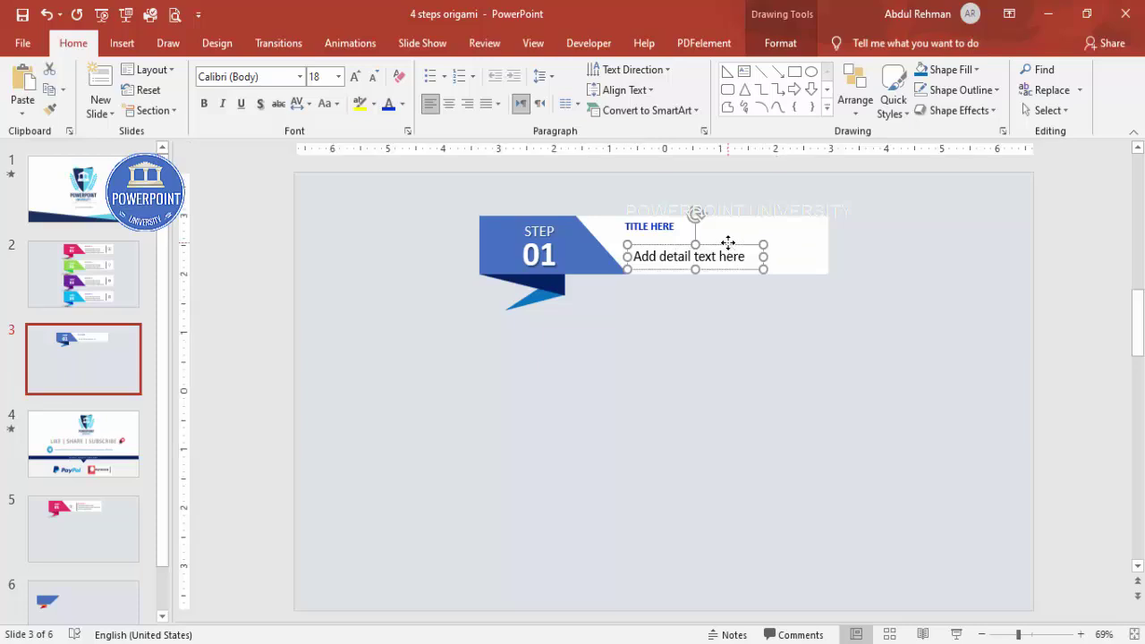
pyautogui.click(374, 77)
pyautogui.click(373, 77)
pyautogui.click(374, 77)
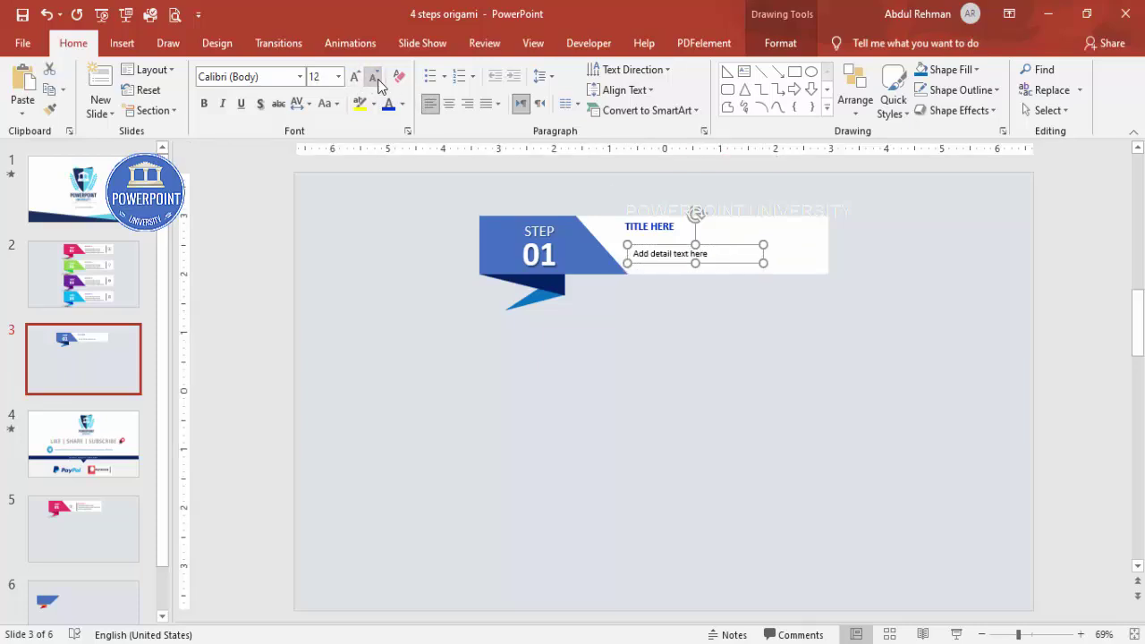
pyautogui.moveTo(763, 263); pyautogui.dragTo(695, 241)
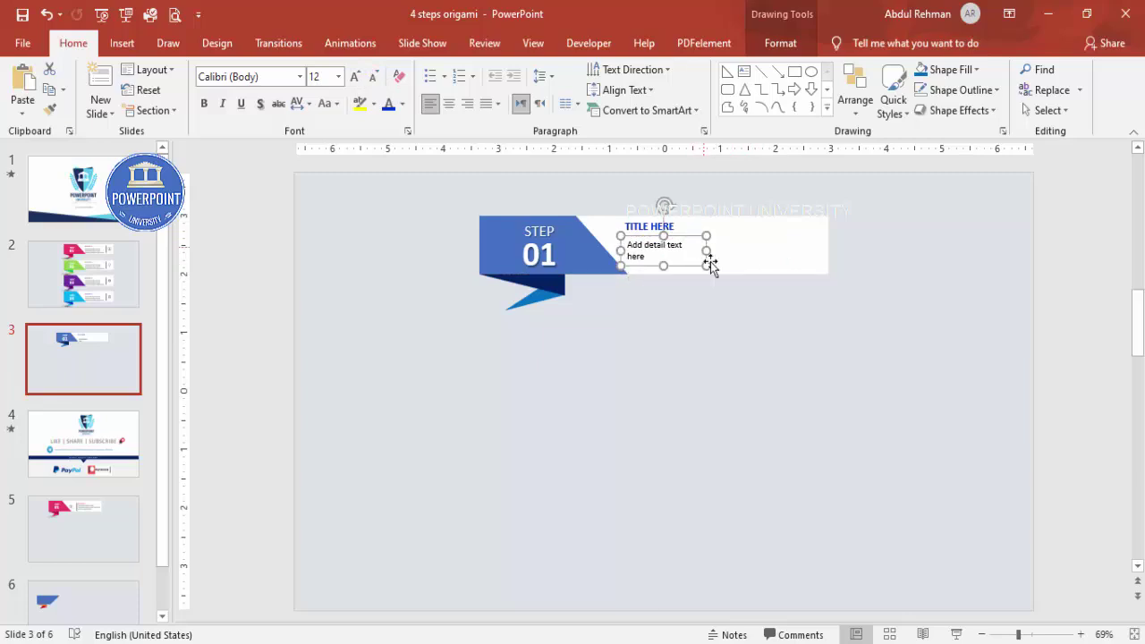
pyautogui.click(402, 103)
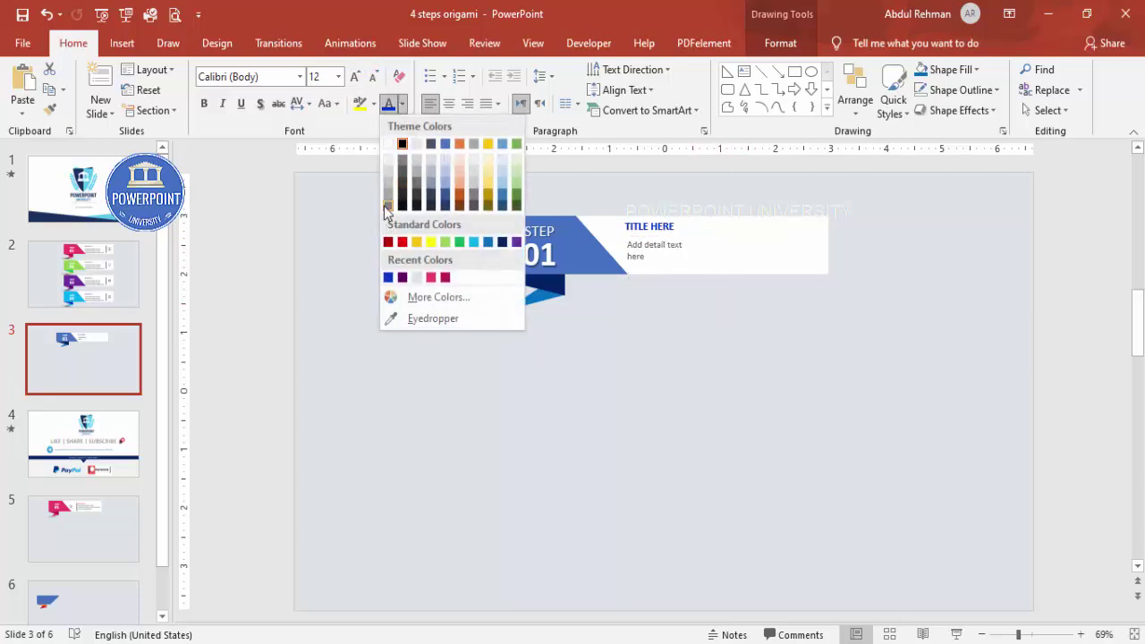
pyautogui.click(388, 215)
pyautogui.click(401, 197)
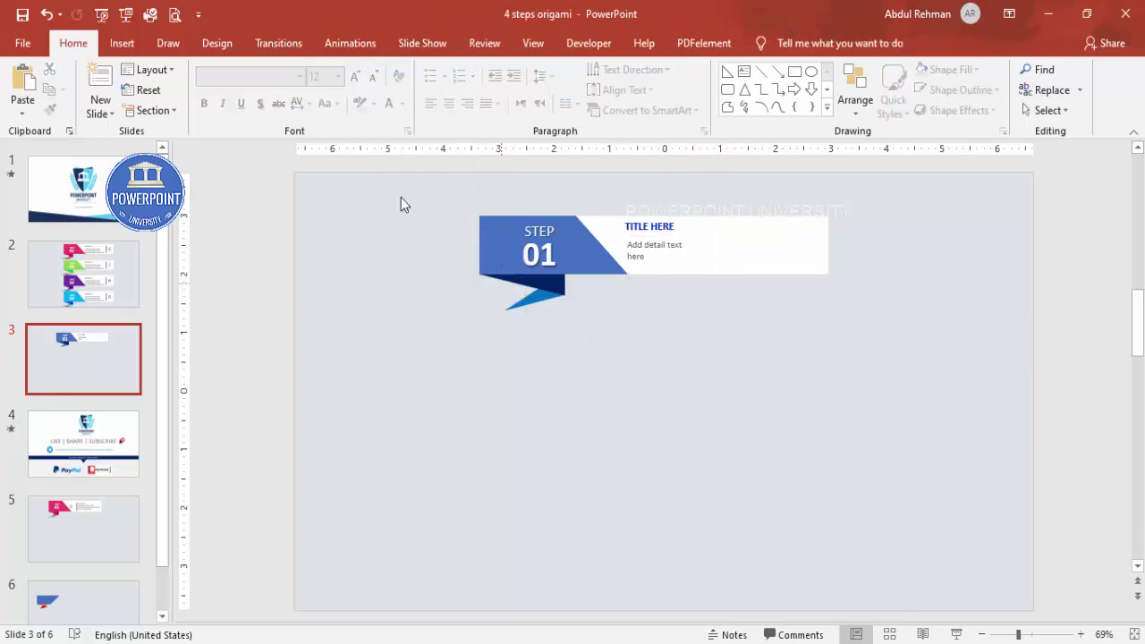
pyautogui.click(123, 43)
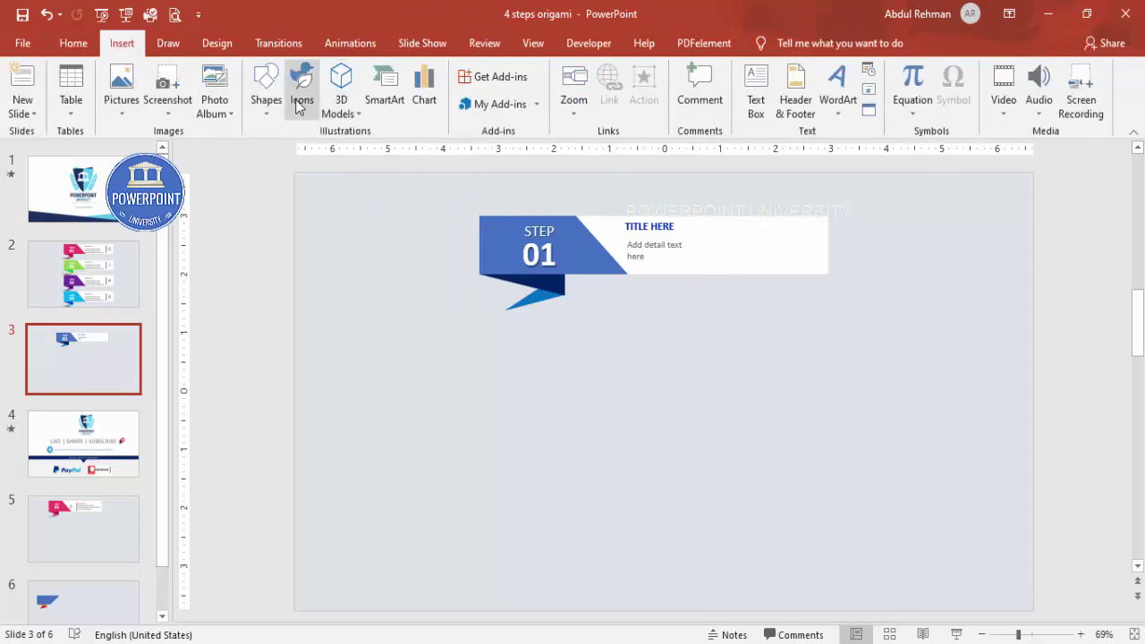
# Draw a 0.83" vertical line right of the detail text and set its outline style.
pyautogui.click(271, 122)
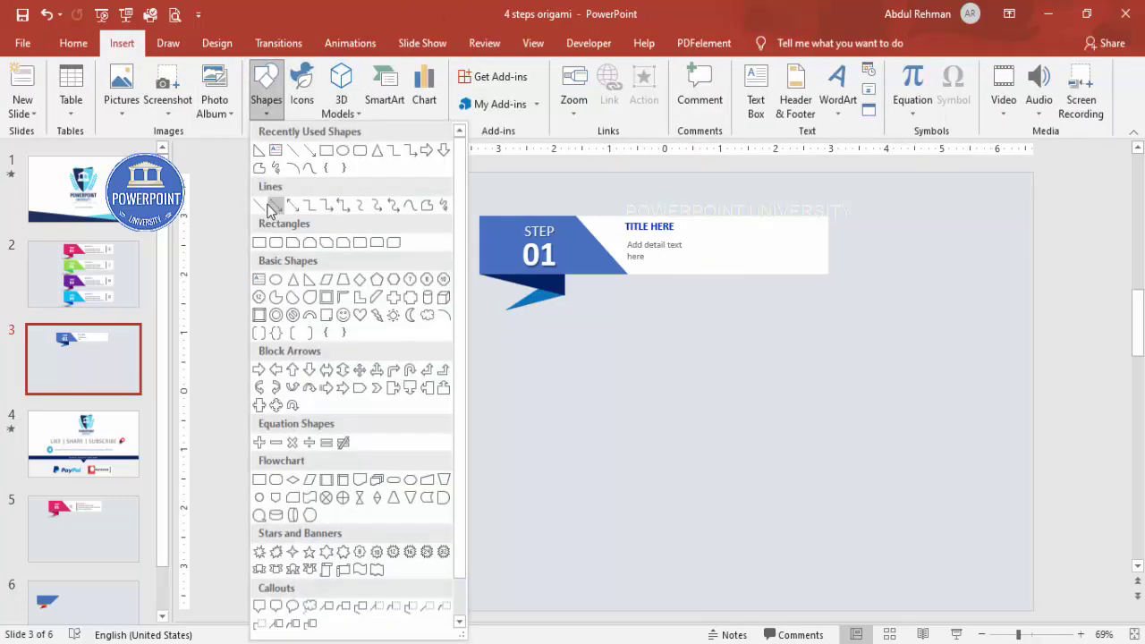
pyautogui.click(267, 204)
pyautogui.moveTo(757, 227); pyautogui.dragTo(757, 274)
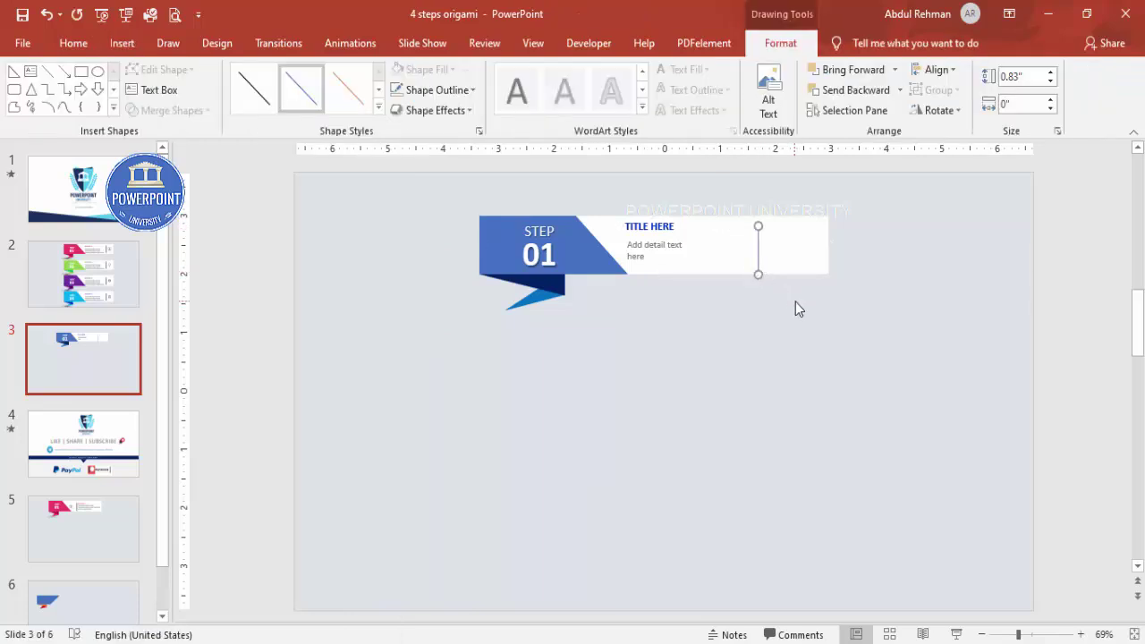
pyautogui.click(431, 93)
pyautogui.click(396, 194)
pyautogui.click(675, 380)
pyautogui.click(759, 253)
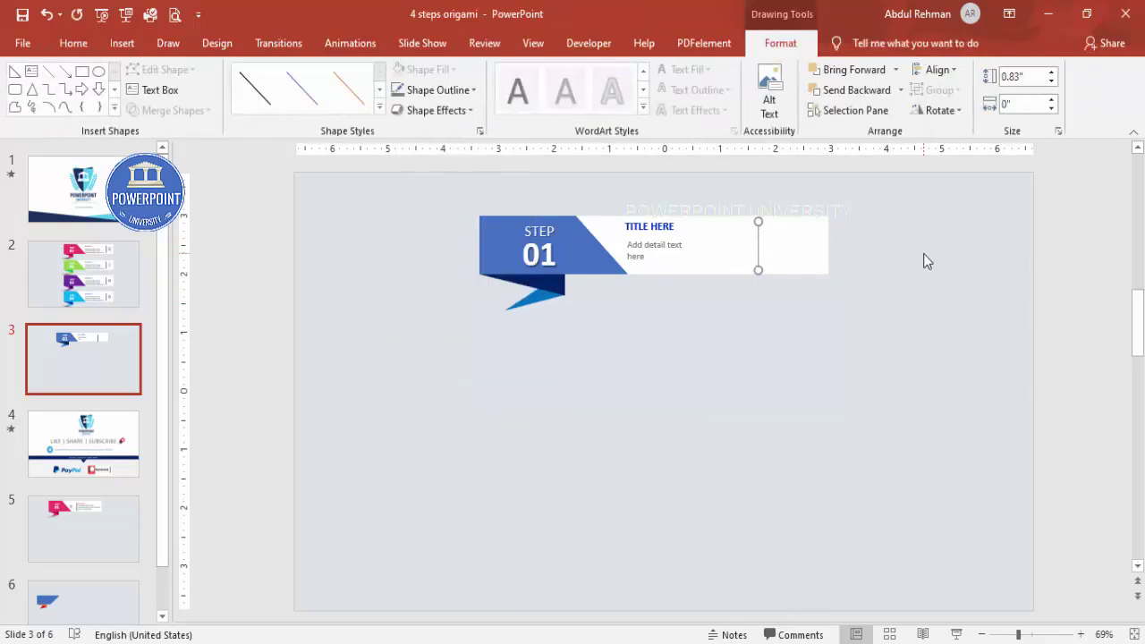
pyautogui.click(924, 254)
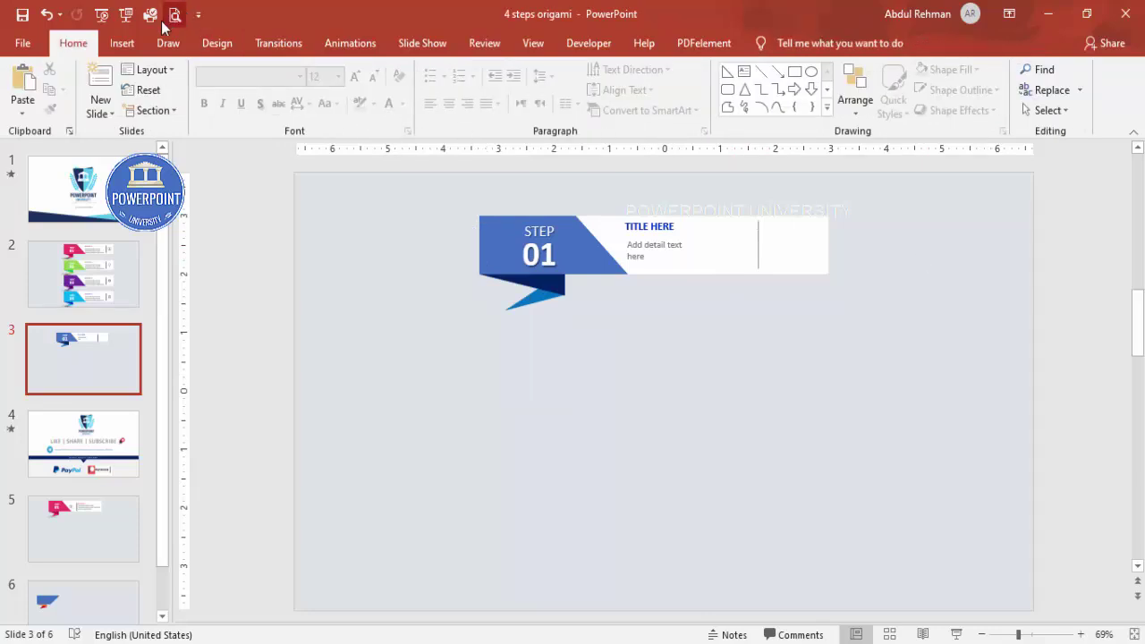
# Insert the target icon from the Analytics icon category.
pyautogui.click(119, 43)
pyautogui.click(305, 100)
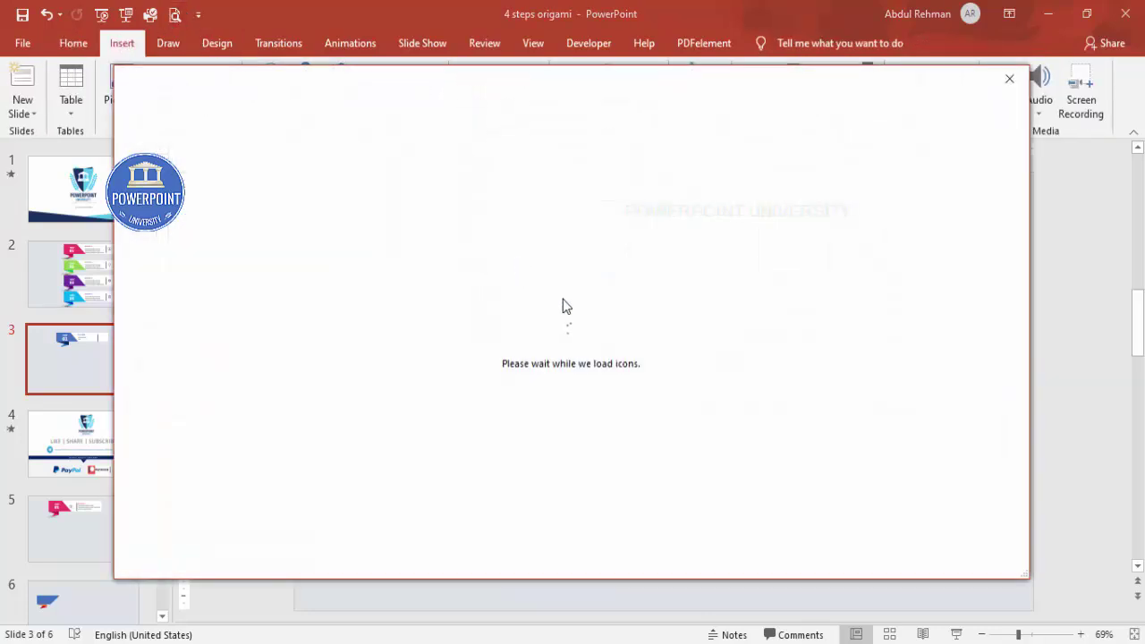
pyautogui.click(921, 467)
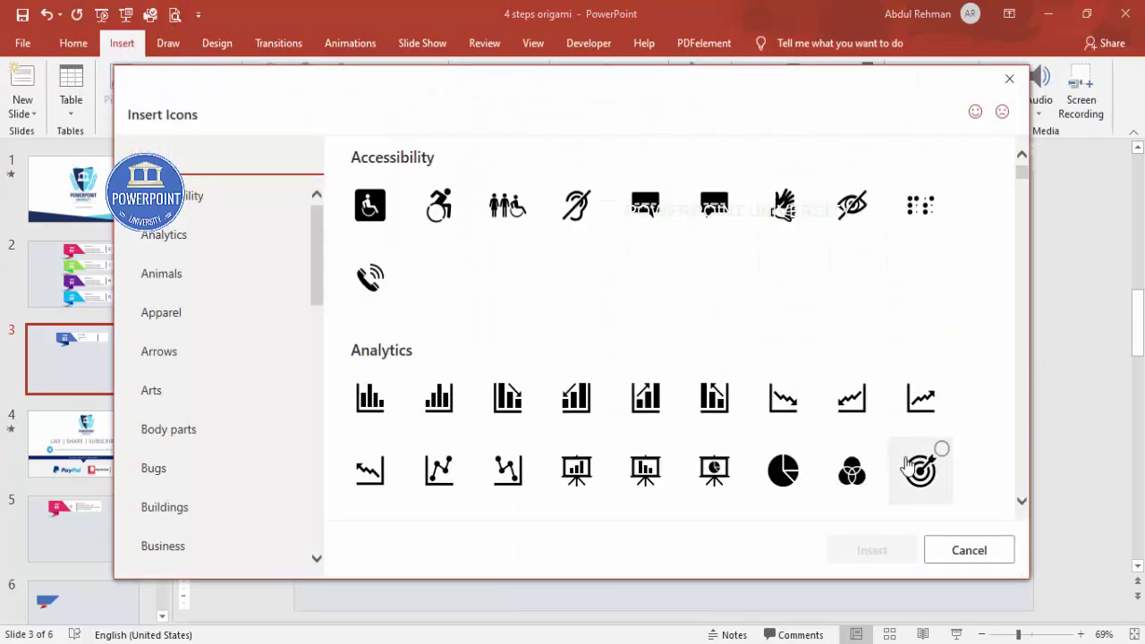
pyautogui.click(875, 552)
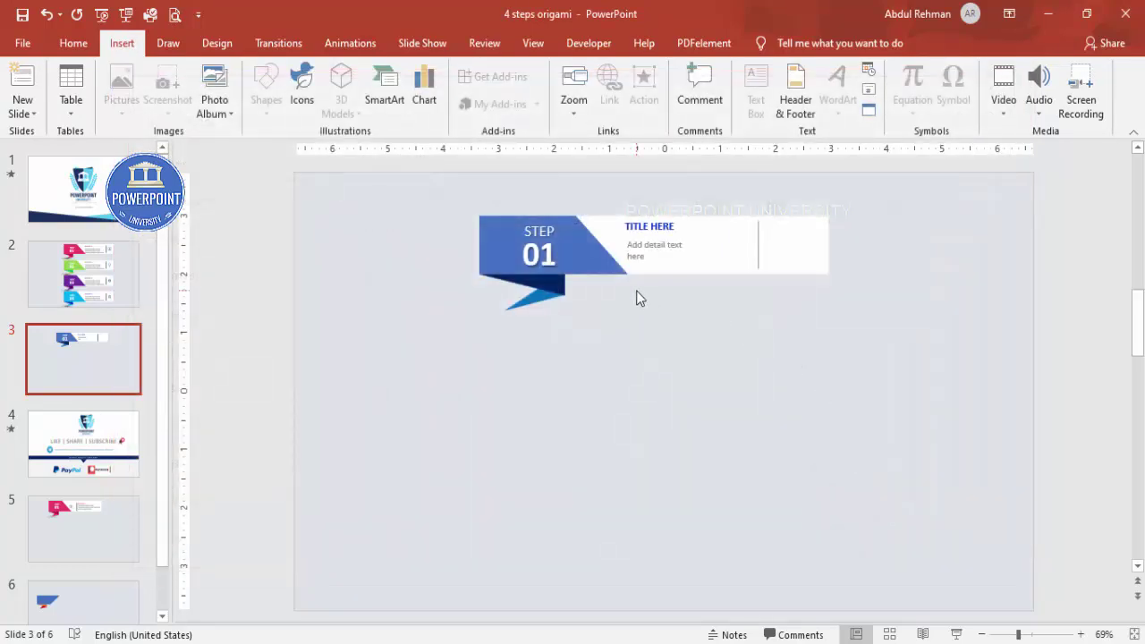
# Size the target icon to 0.5" high and place it in the banner's right end, then select all the STEP 01 banner pieces.
pyautogui.moveTo(662, 387); pyautogui.dragTo(799, 257)
pyautogui.doubleClick(998, 78)
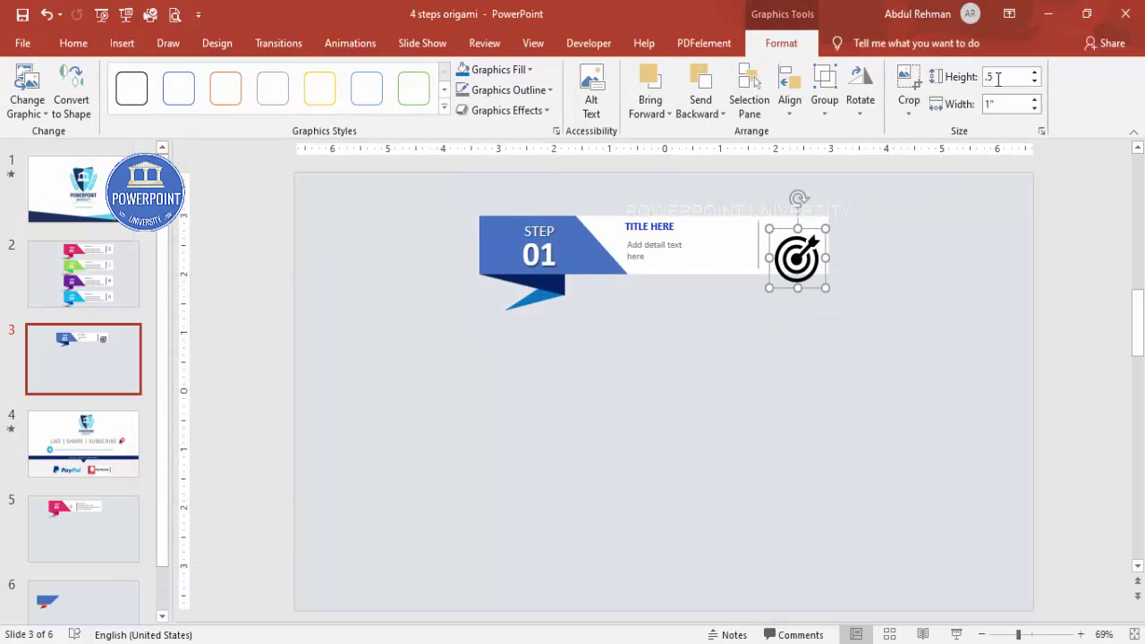
pyautogui.press('Return')
pyautogui.moveTo(784, 243); pyautogui.dragTo(791, 242)
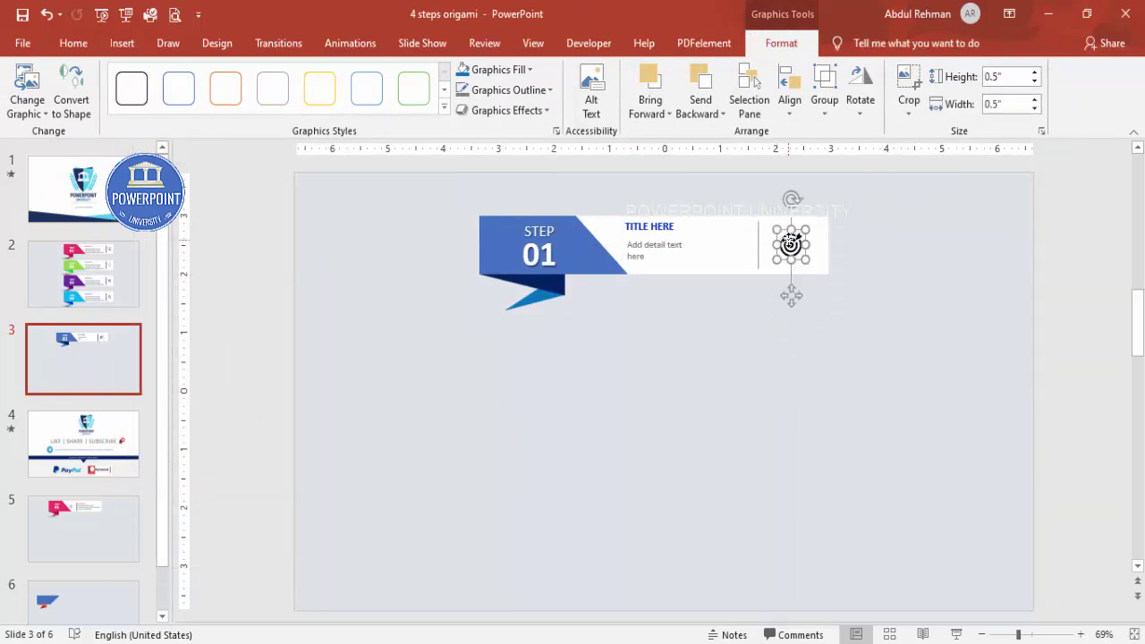
pyautogui.click(875, 331)
pyautogui.moveTo(936, 404); pyautogui.dragTo(331, 143)
# Group the STEP 01 banner, nudge it up, and duplicate it into four stacked copies.
pyautogui.hotkey('ctrl', 'g')
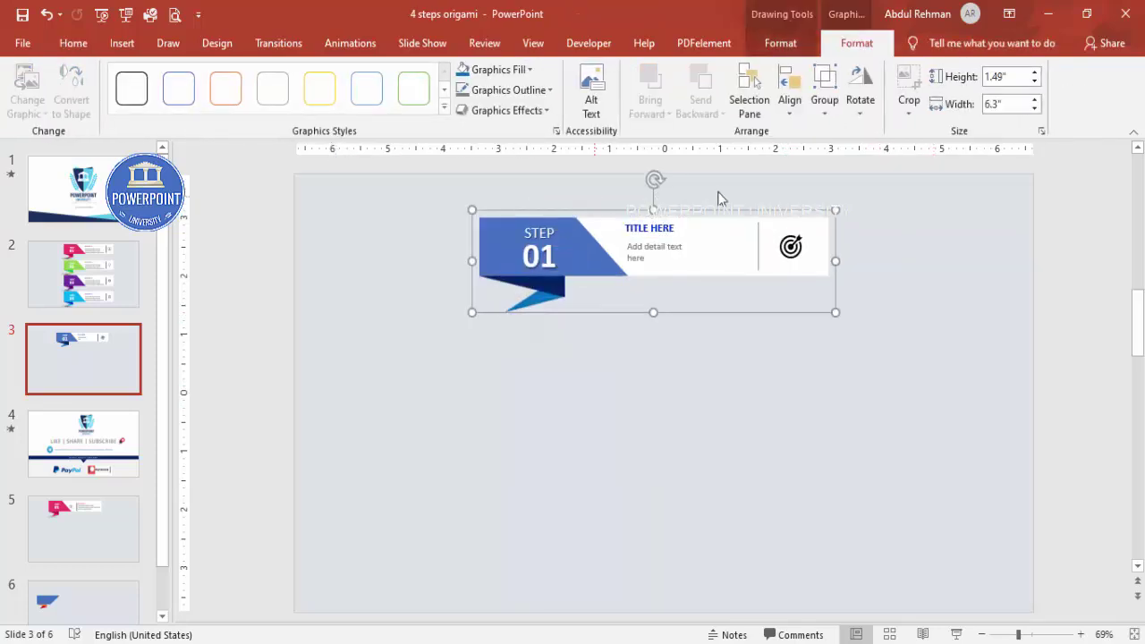
pyautogui.moveTo(724, 231); pyautogui.dragTo(724, 216)
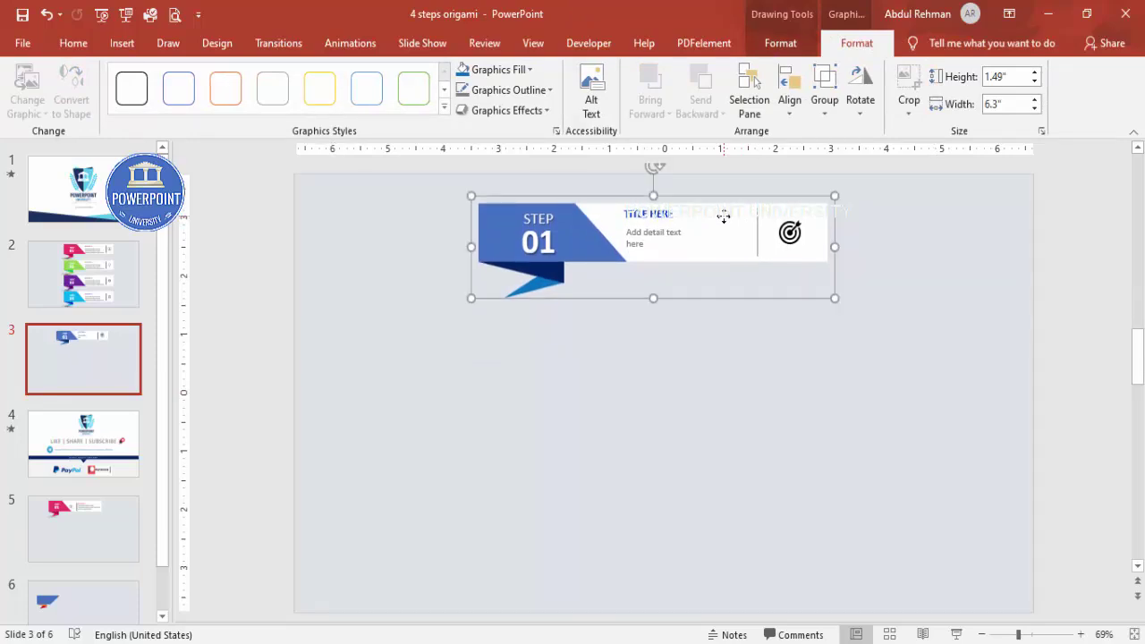
pyautogui.moveTo(717, 230); pyautogui.dragTo(704, 321)
pyautogui.hotkey('ctrl', 'd')
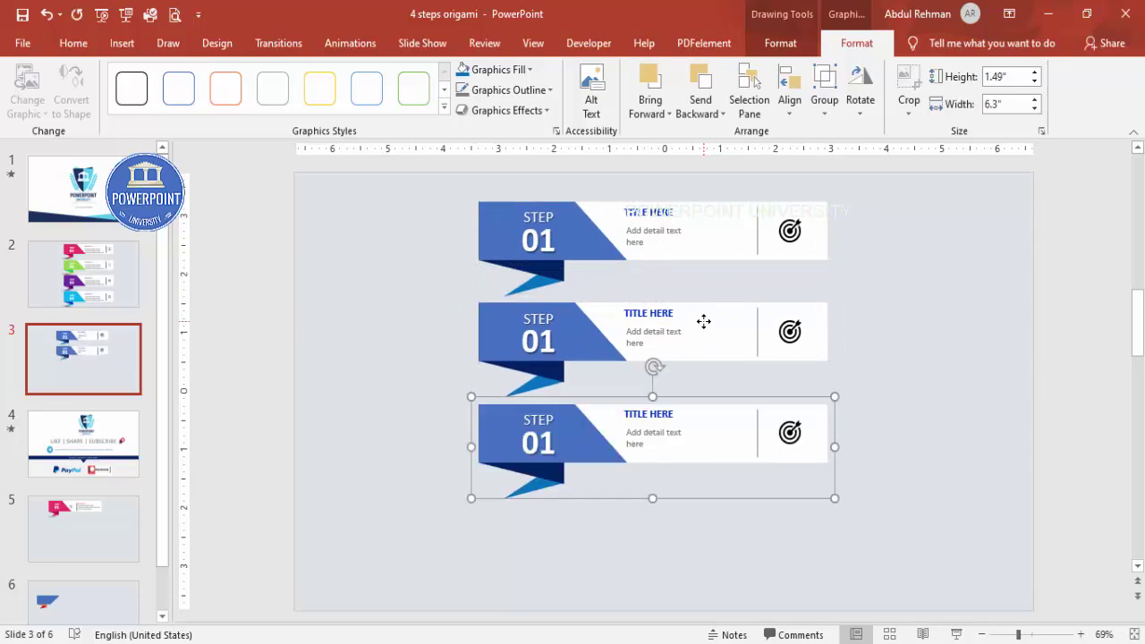
pyautogui.hotkey('ctrl', 'd')
pyautogui.click(892, 335)
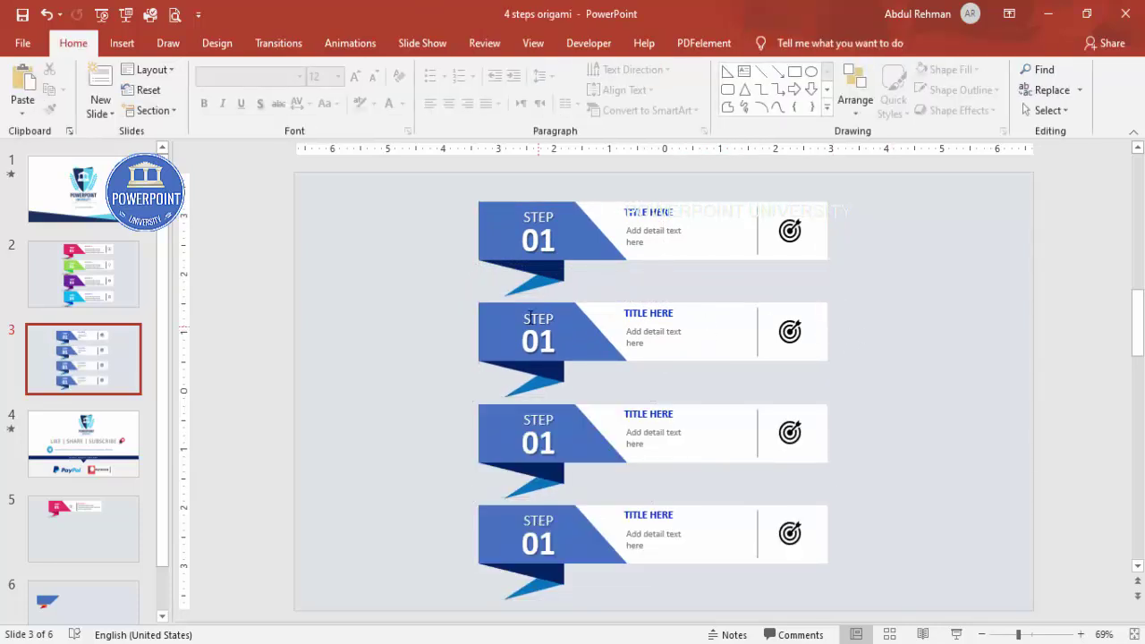
# Change the three lower banners' step numbers to 02, 03 and 04.
pyautogui.click(544, 338)
pyautogui.write('02')
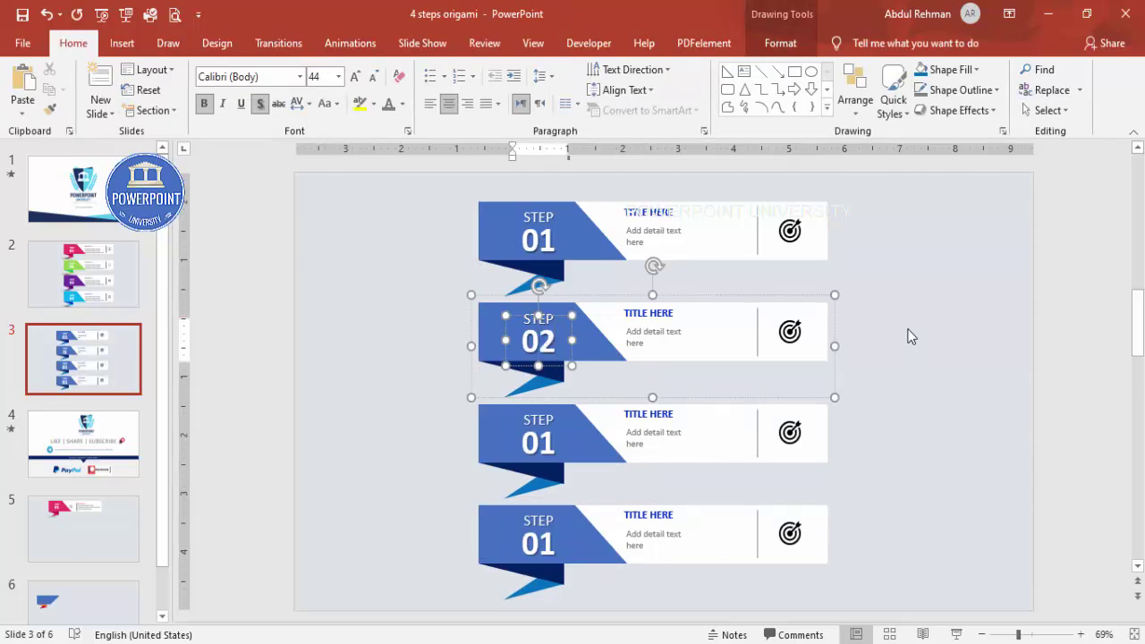
pyautogui.doubleClick(546, 443)
pyautogui.write('03')
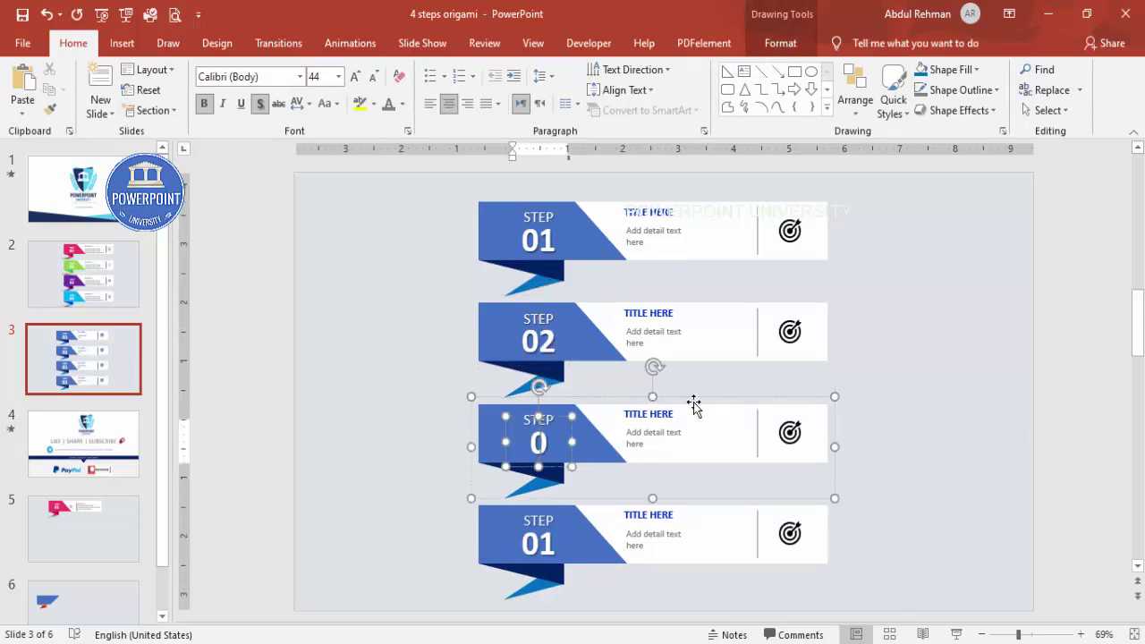
pyautogui.doubleClick(550, 541)
pyautogui.write('04')
pyautogui.click(931, 309)
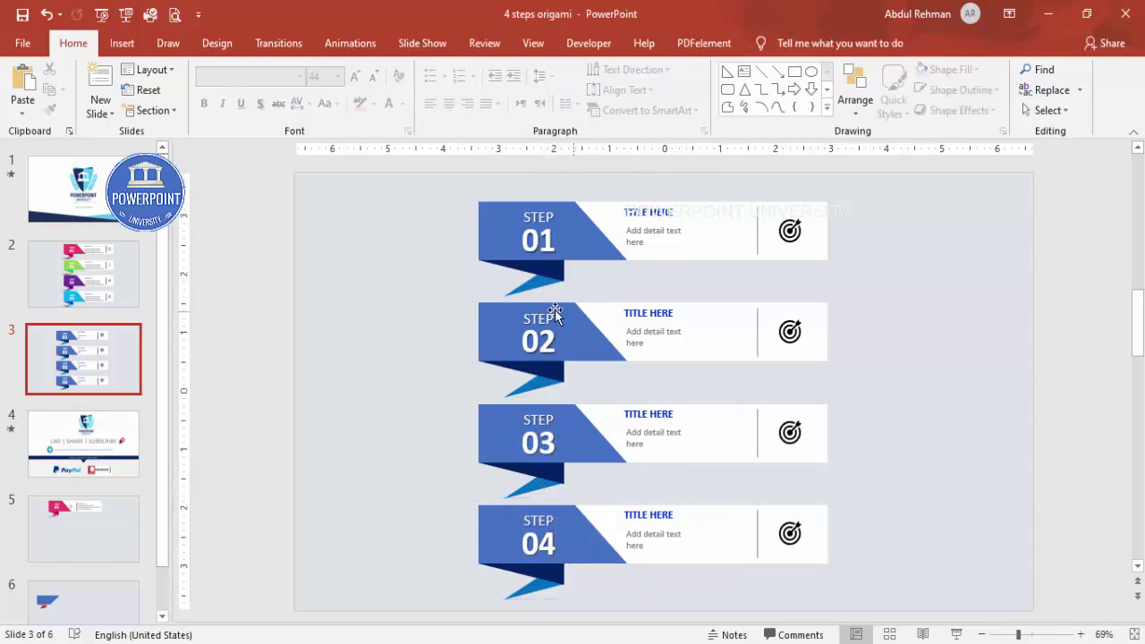
pyautogui.click(481, 319)
# Fill the main STEP 02 banner shape with pink via Format Shape.
pyautogui.click(486, 316)
pyautogui.rightClick(486, 320)
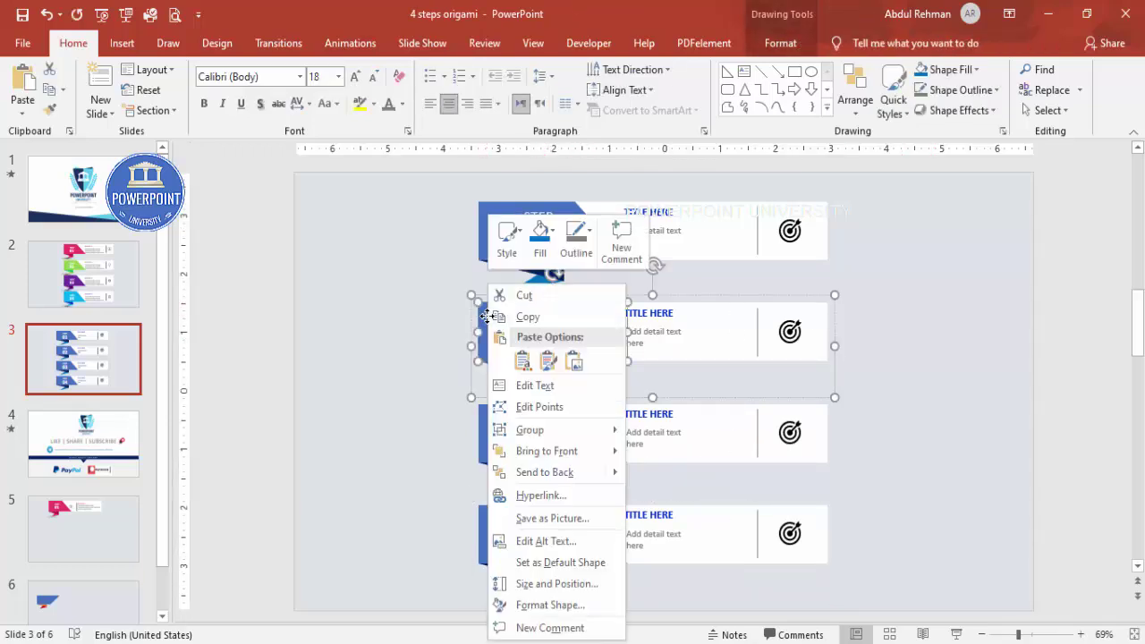
pyautogui.click(536, 606)
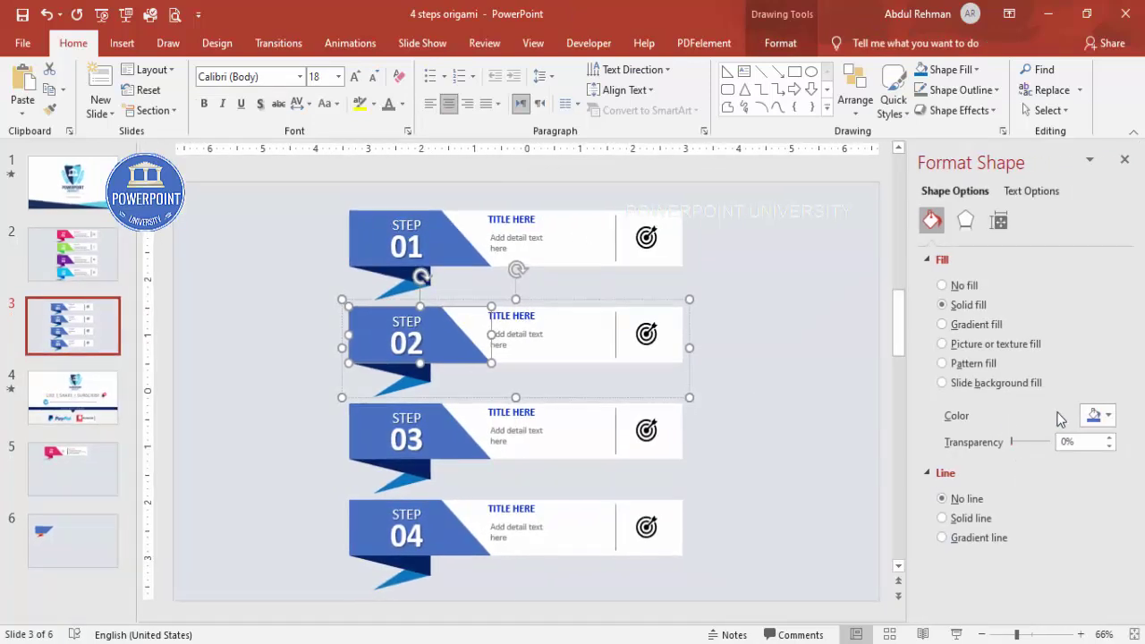
pyautogui.click(1101, 415)
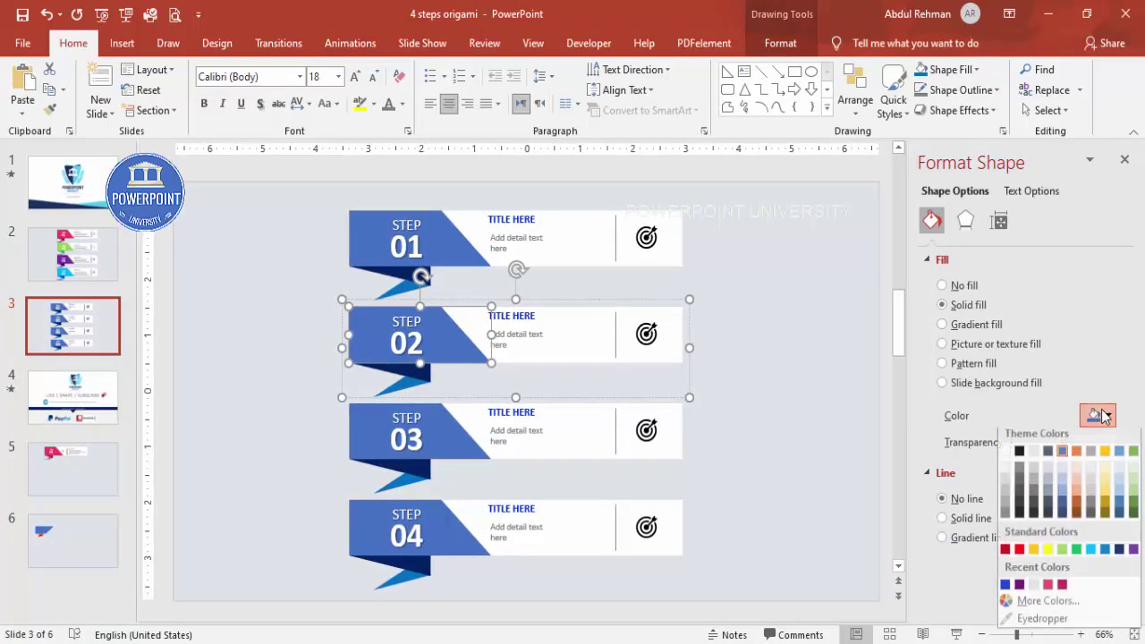
pyautogui.click(1063, 590)
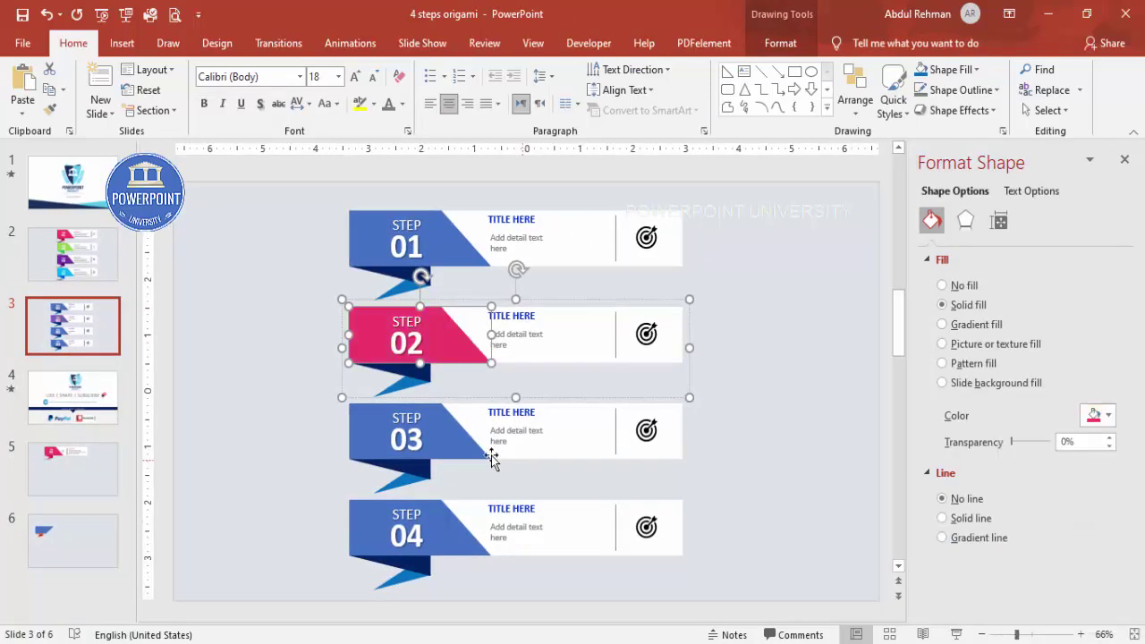
# Color the STEP 02 fold dark purple and its small triangle tail pink.
pyautogui.click(404, 380)
pyautogui.click(1100, 415)
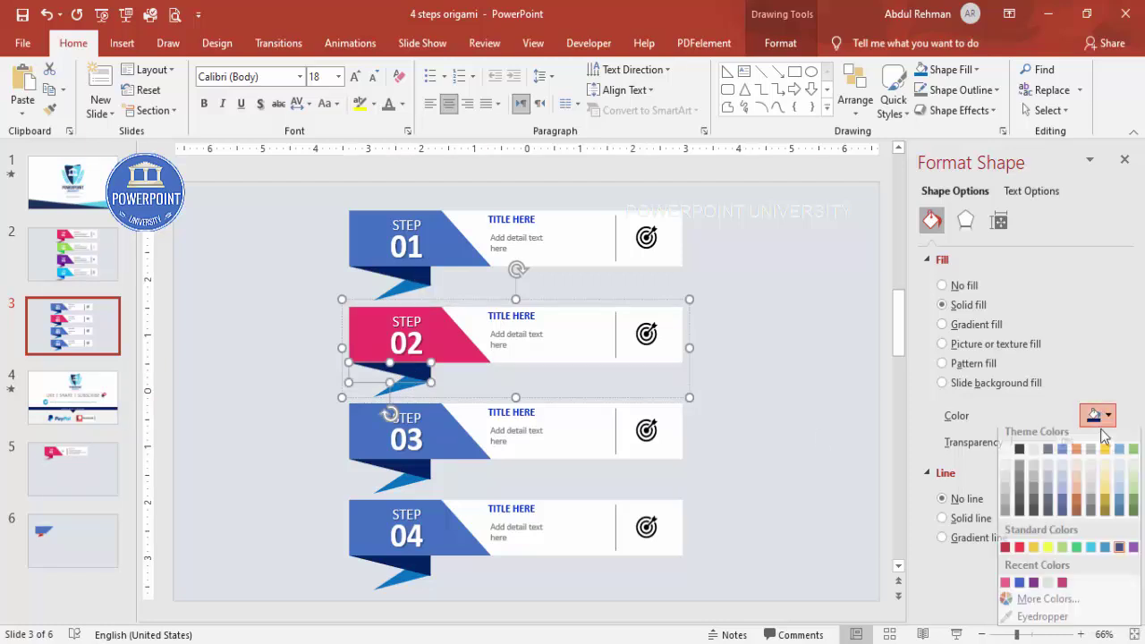
pyautogui.click(1034, 590)
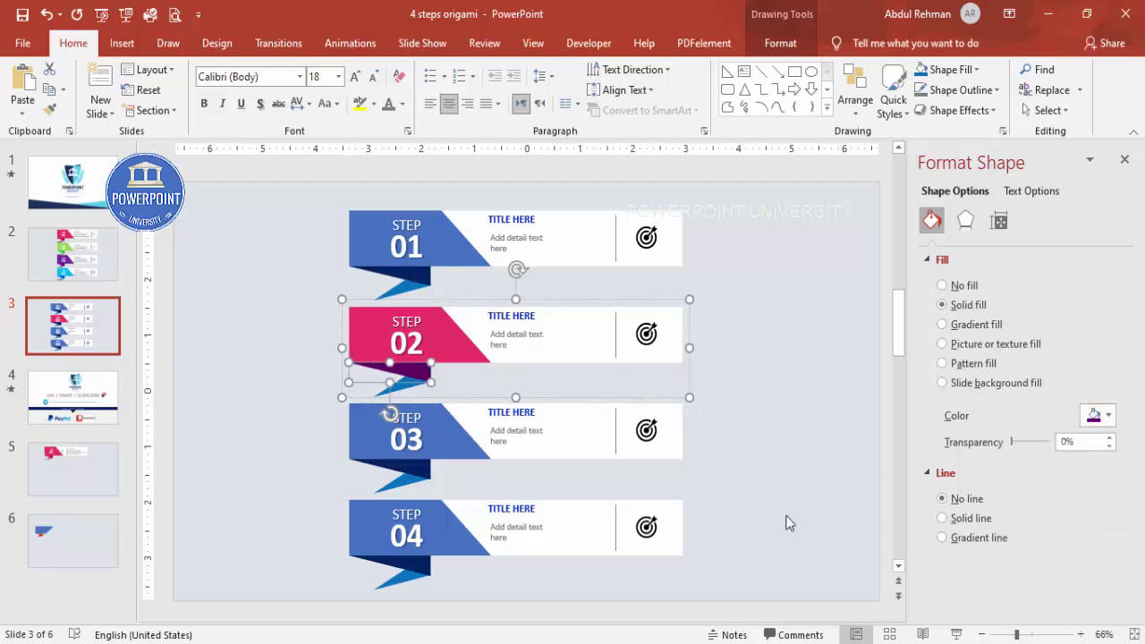
pyautogui.click(407, 387)
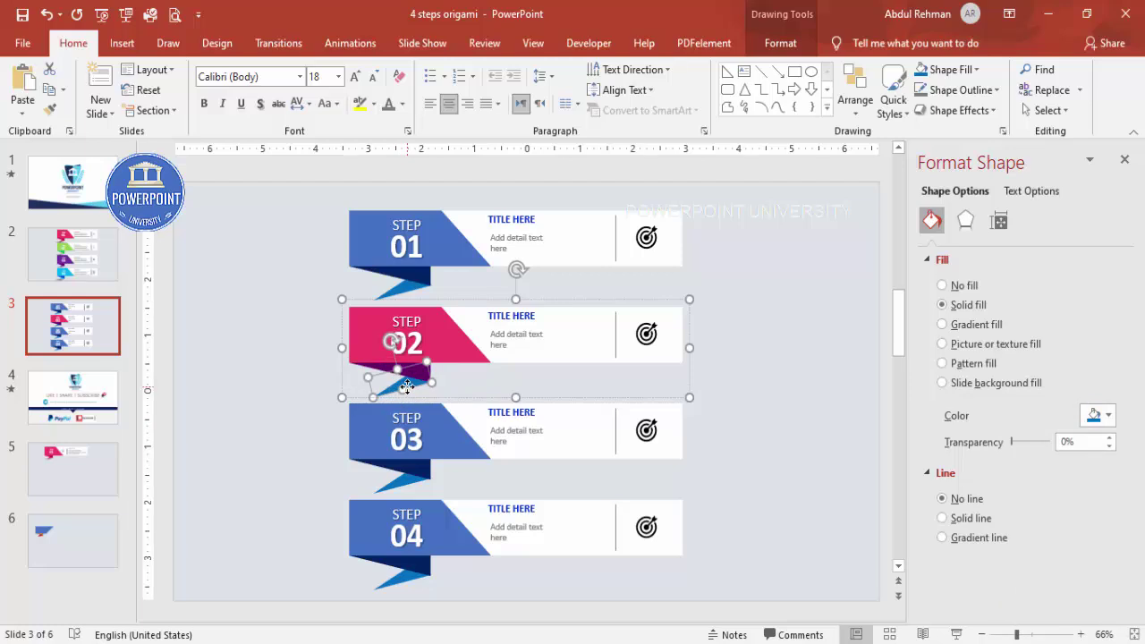
pyautogui.click(1098, 415)
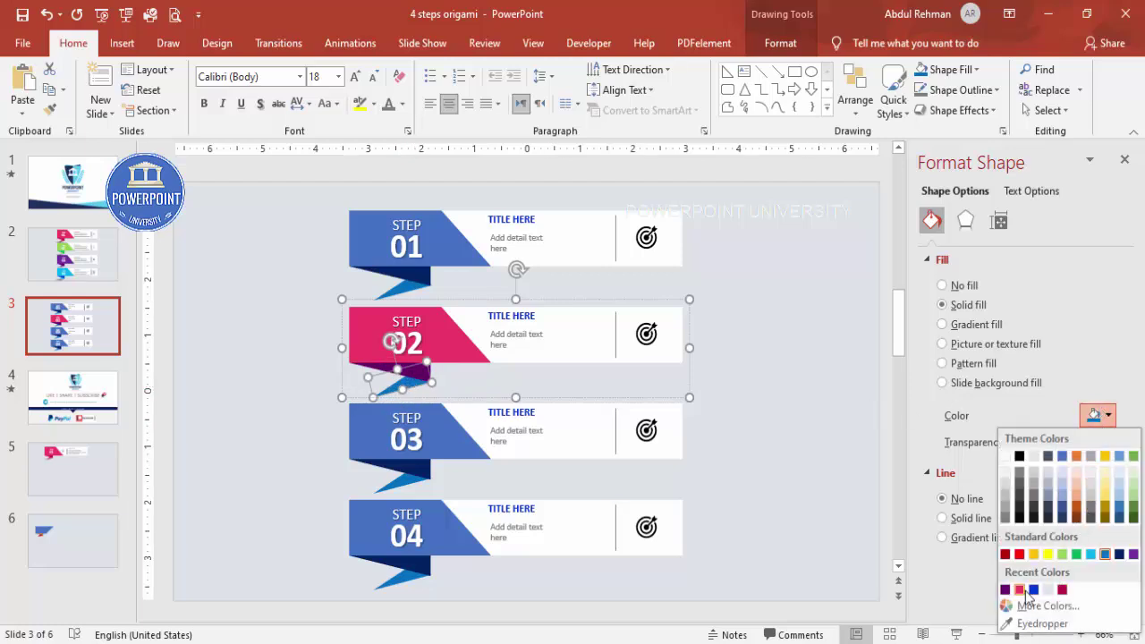
pyautogui.click(1020, 590)
pyautogui.click(778, 347)
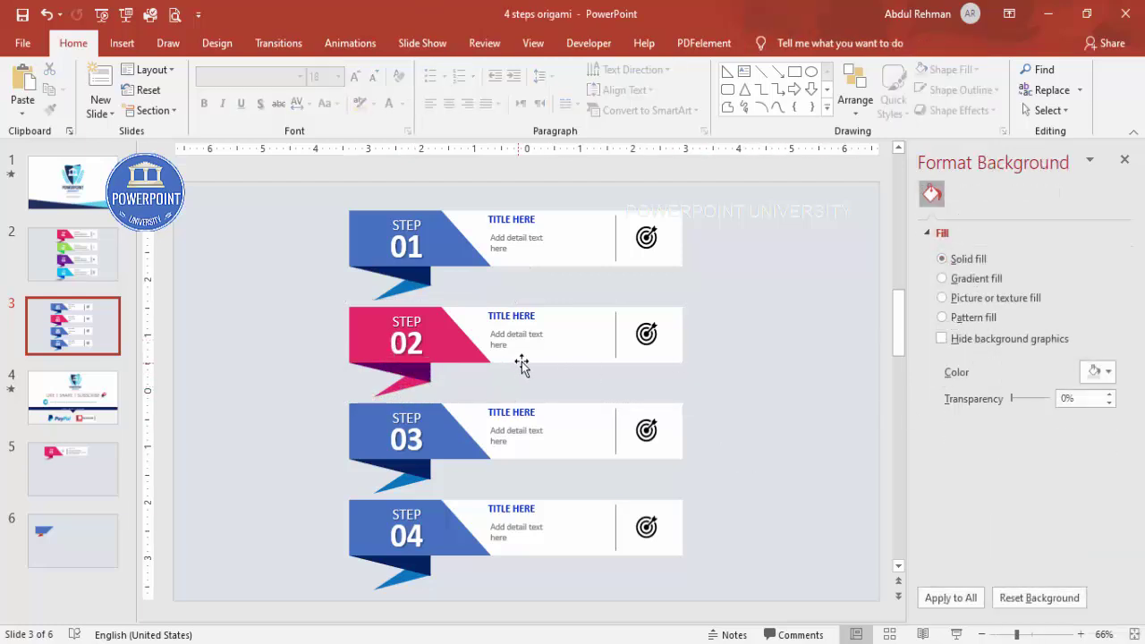
# Make the STEP 02 title text pink with Font Color.
pyautogui.click(510, 314)
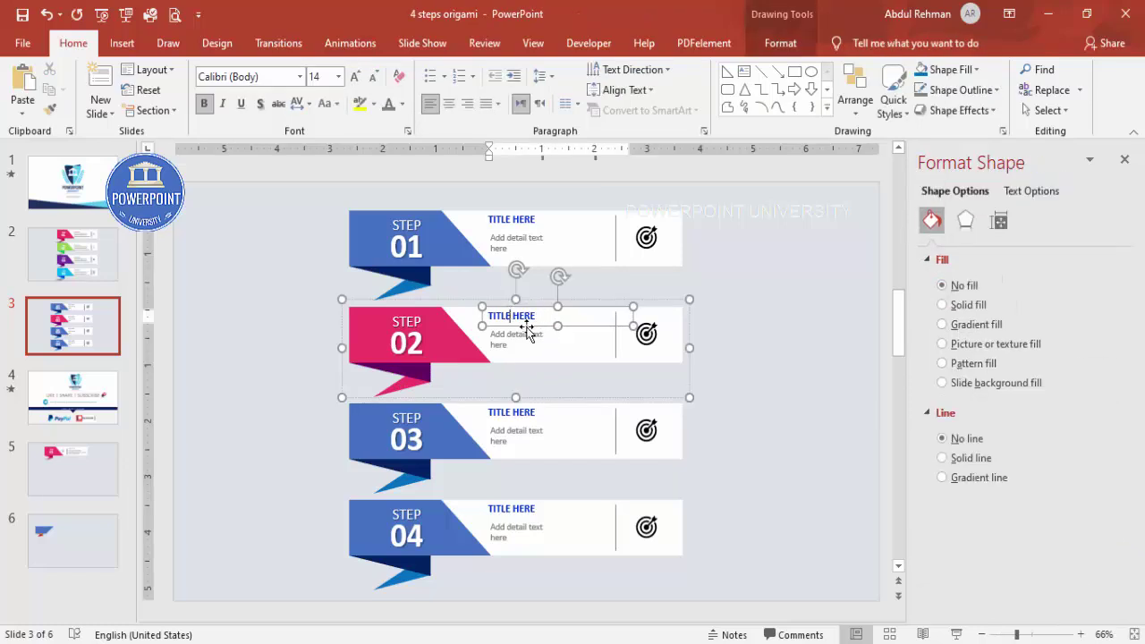
pyautogui.click(527, 328)
pyautogui.click(402, 103)
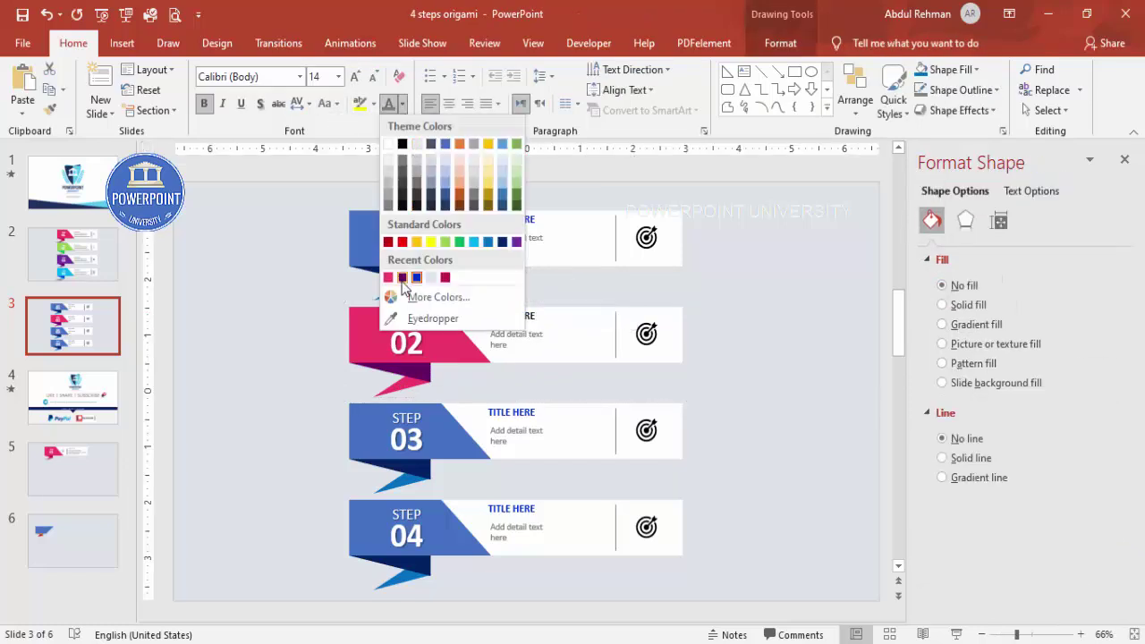
pyautogui.click(388, 278)
pyautogui.click(704, 337)
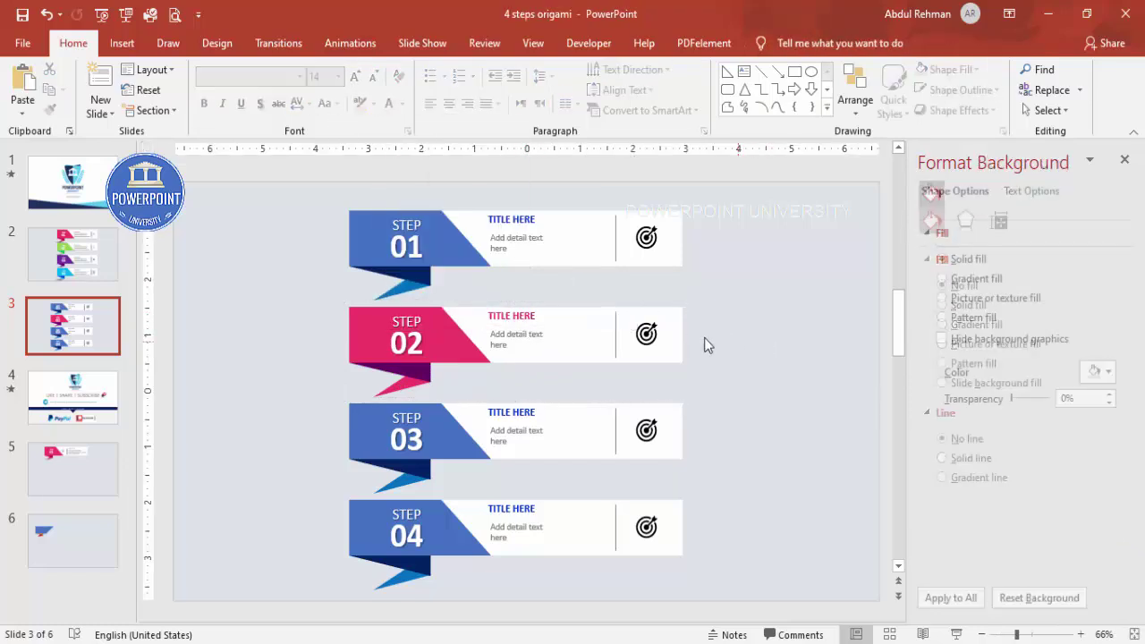
pyautogui.click(649, 338)
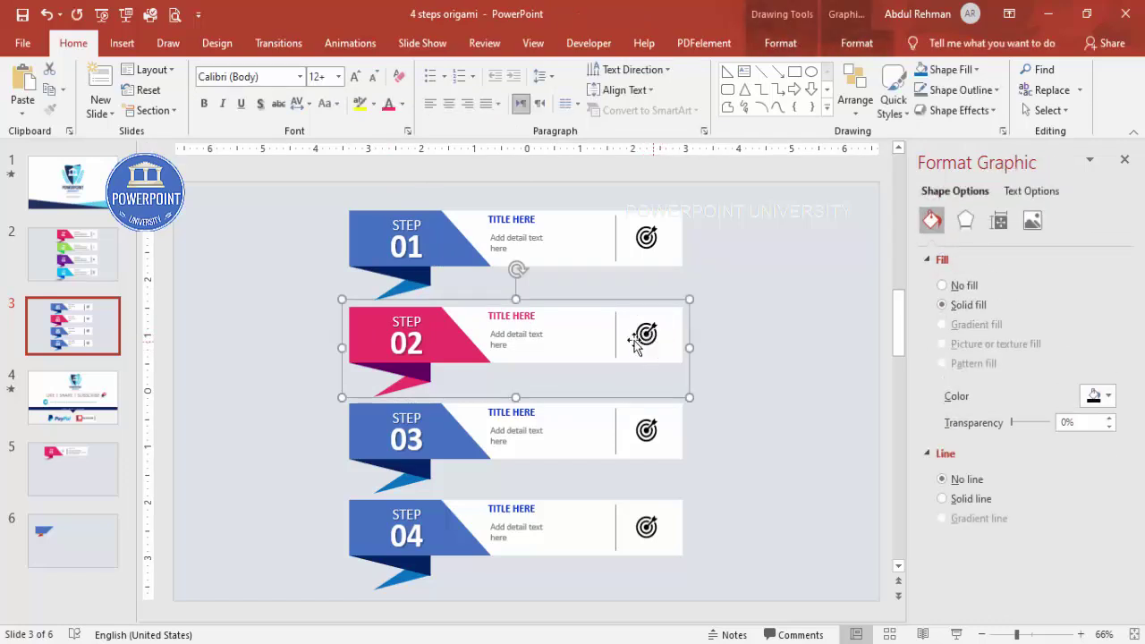
pyautogui.click(735, 375)
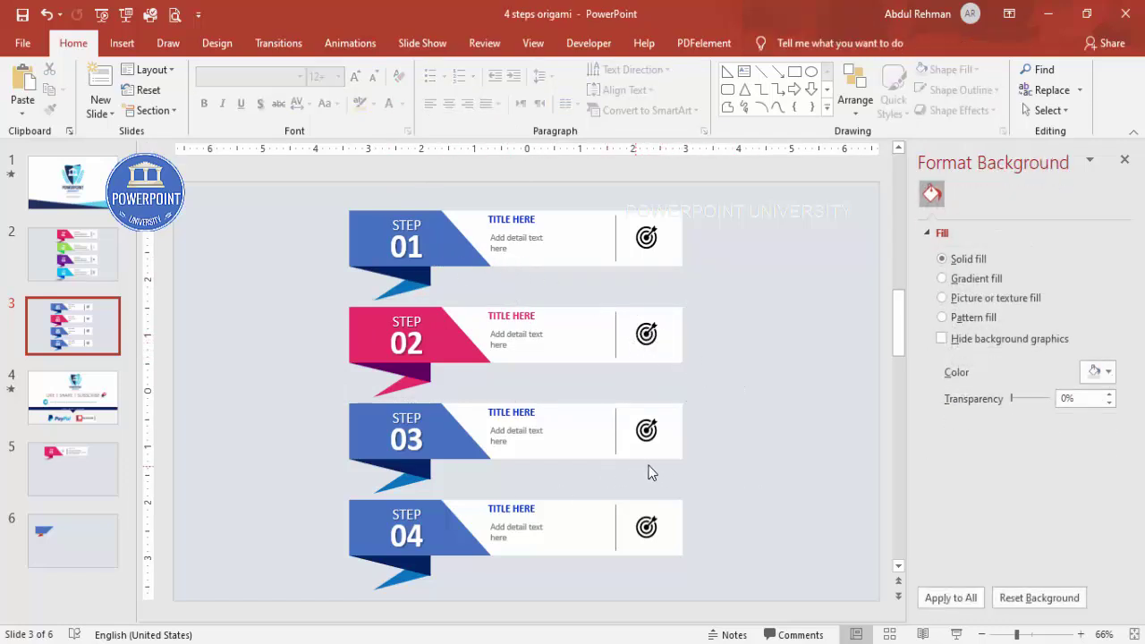
# Select the four banners, undo a trial leftward move, and Ctrl+drag a copy to the right.
pyautogui.moveTo(723, 594); pyautogui.dragTo(250, 168)
pyautogui.moveTo(594, 212); pyautogui.dragTo(440, 200)
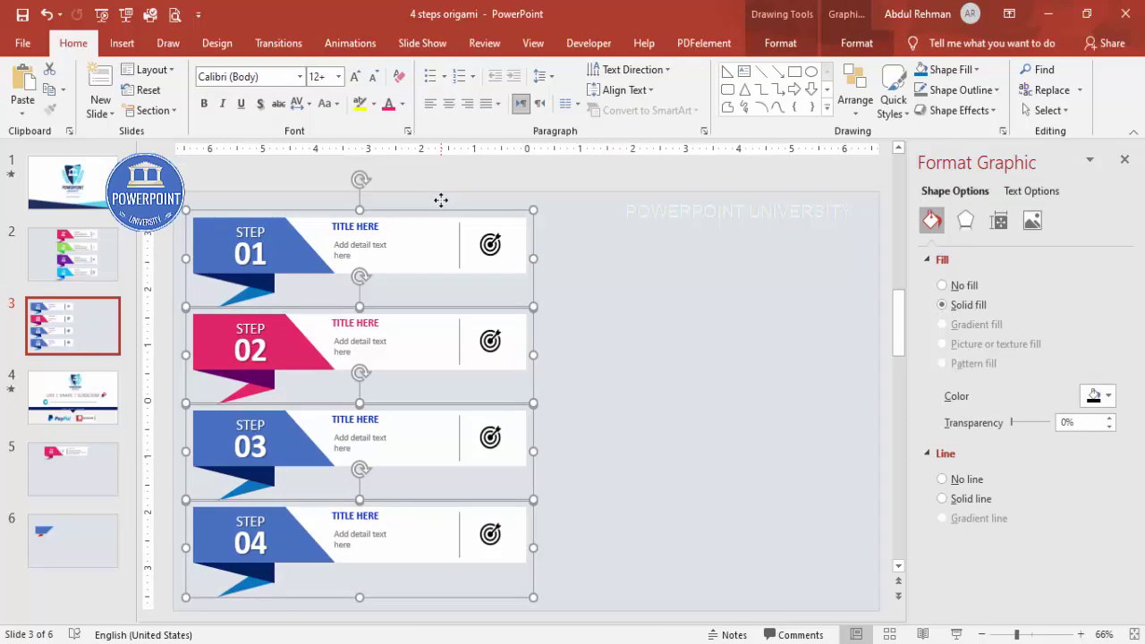
pyautogui.hotkey('ctrl', 'z')
pyautogui.keyDown('ctrl'); pyautogui.moveTo(472, 214); pyautogui.dragTo(818, 205); pyautogui.keyUp('ctrl')
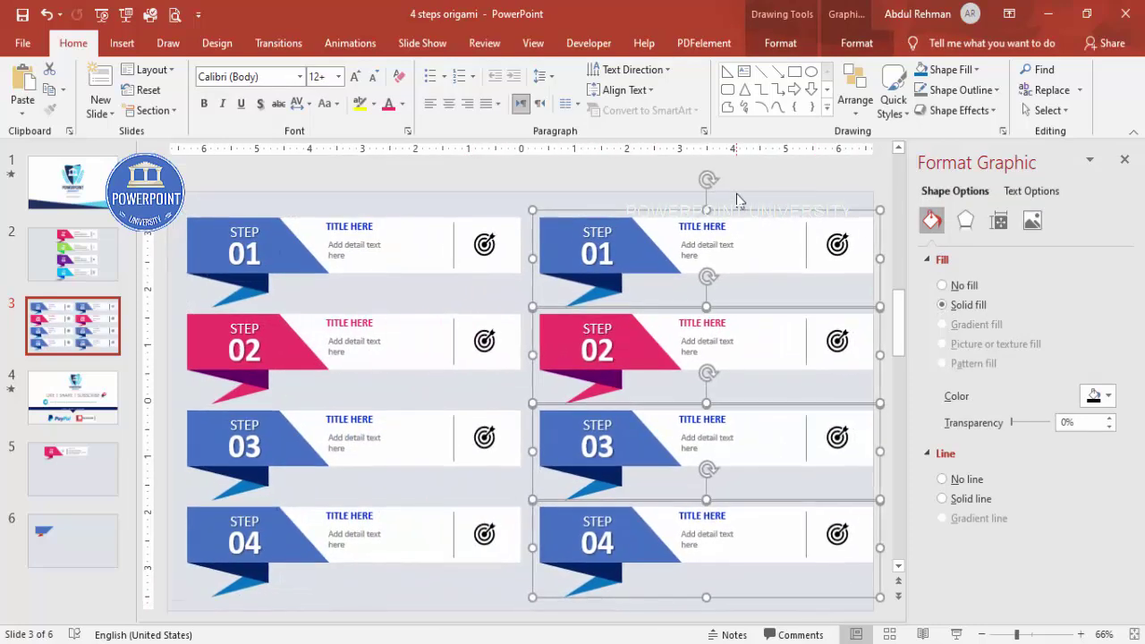
pyautogui.click(568, 200)
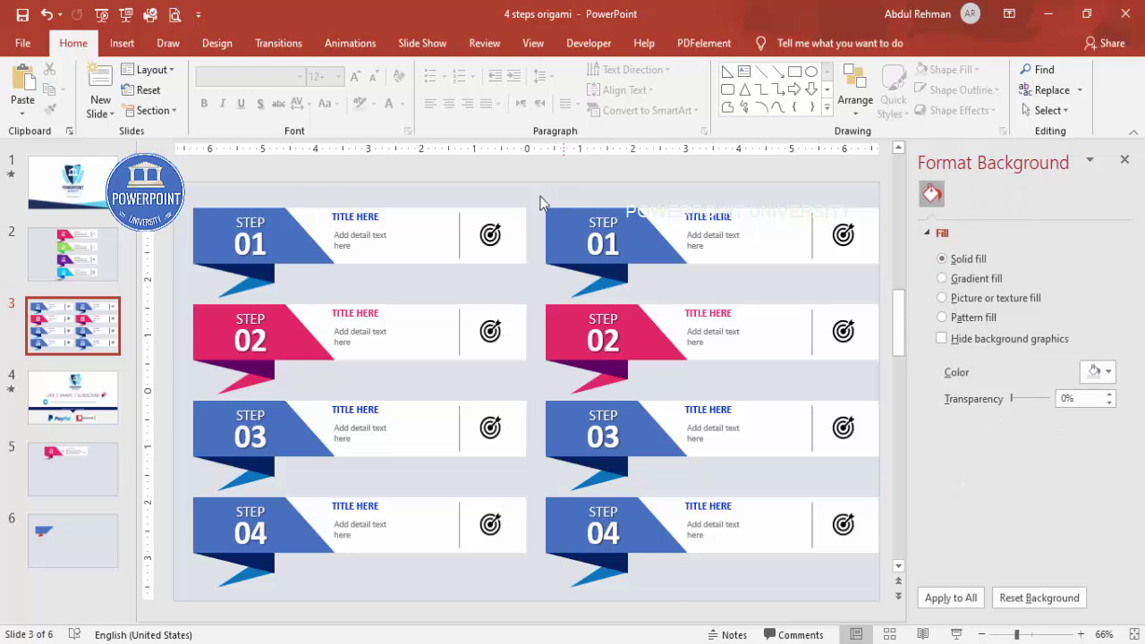